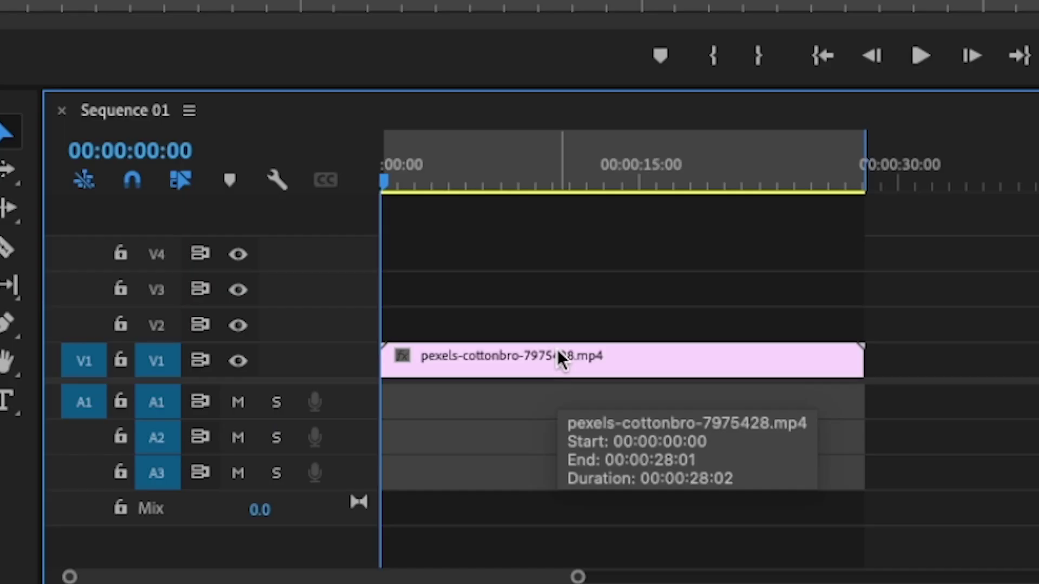
# - Duplicate the clip onto V2 and set the copy's blend mode to Screen
pyautogui.moveTo(560, 360); pyautogui.dragTo(556, 326)
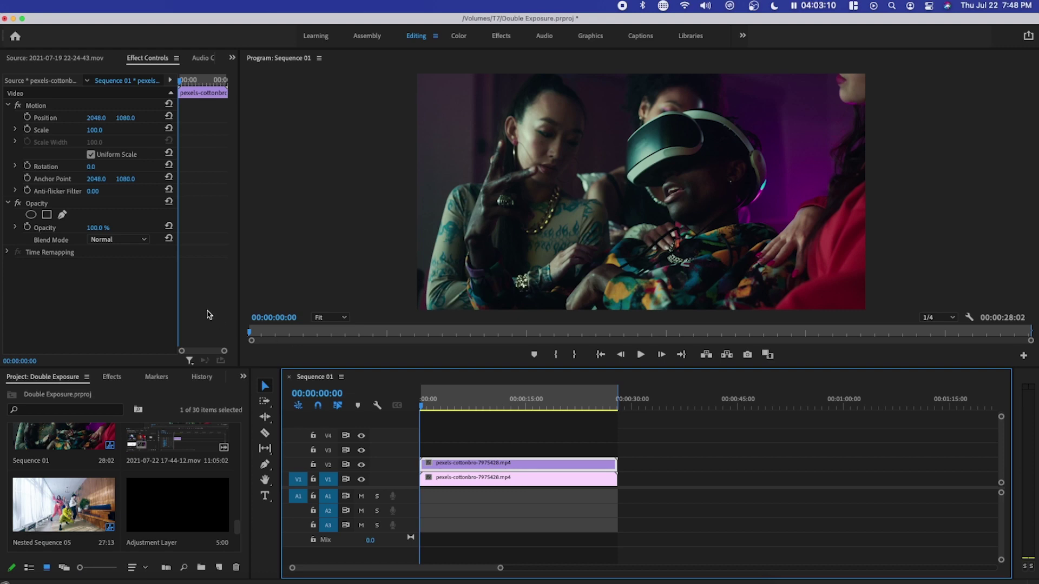
pyautogui.click(134, 239)
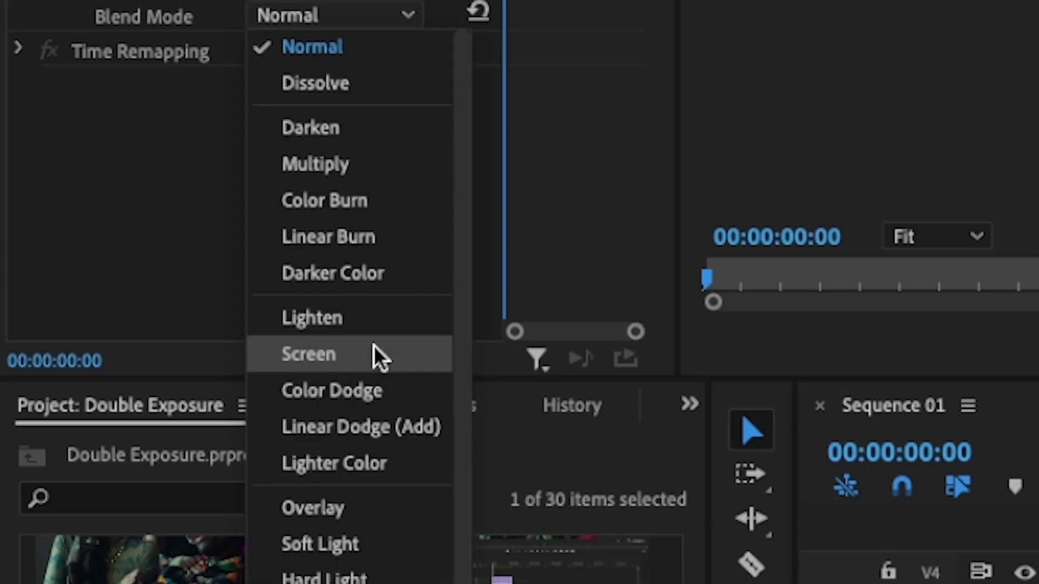
pyautogui.click(378, 354)
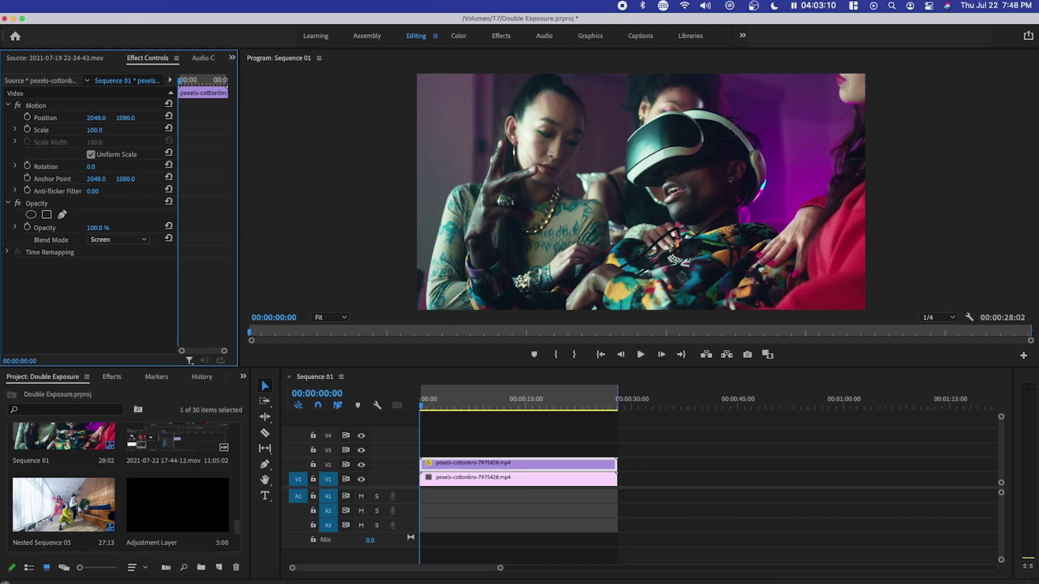
# - Try scaling the top copy to 129%, then reset its Motion position and scale
pyautogui.moveTo(94, 130); pyautogui.dragTo(32, 121)
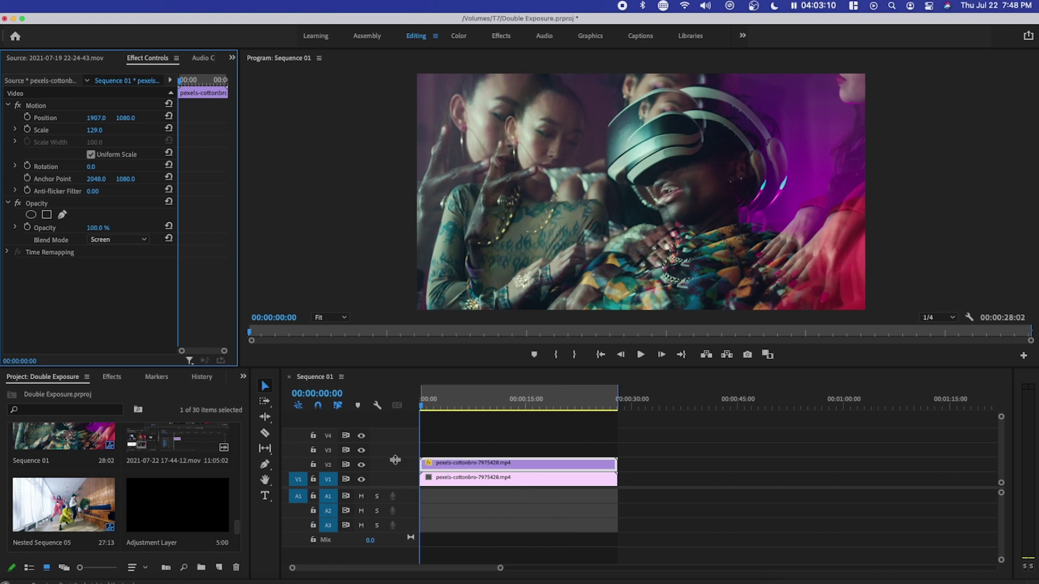
pyautogui.click(169, 104)
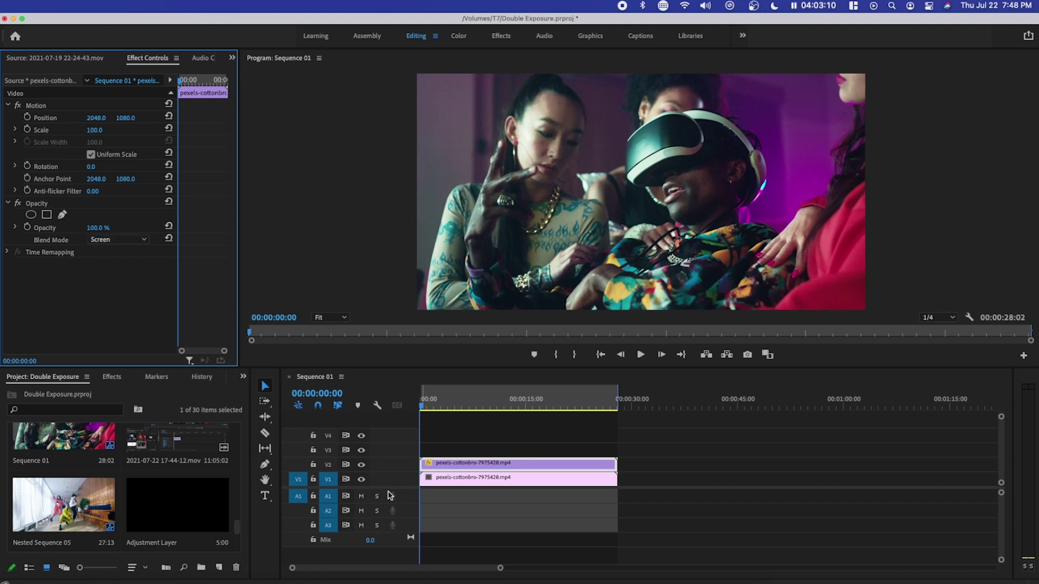
pyautogui.click(352, 470)
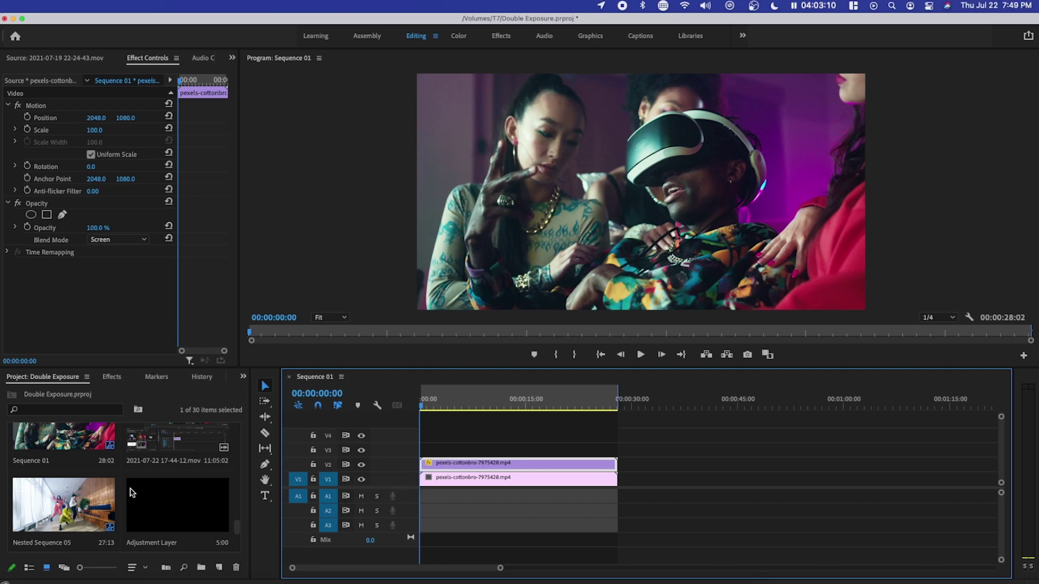
pyautogui.moveTo(103, 501); pyautogui.dragTo(646, 479)
pyautogui.click(660, 406)
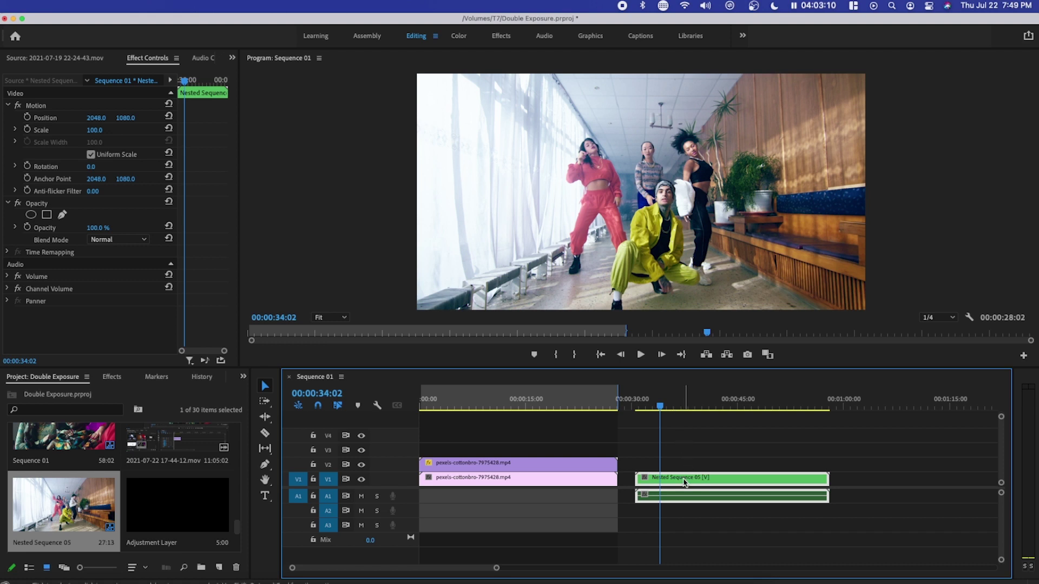
pyautogui.moveTo(686, 480); pyautogui.dragTo(685, 471)
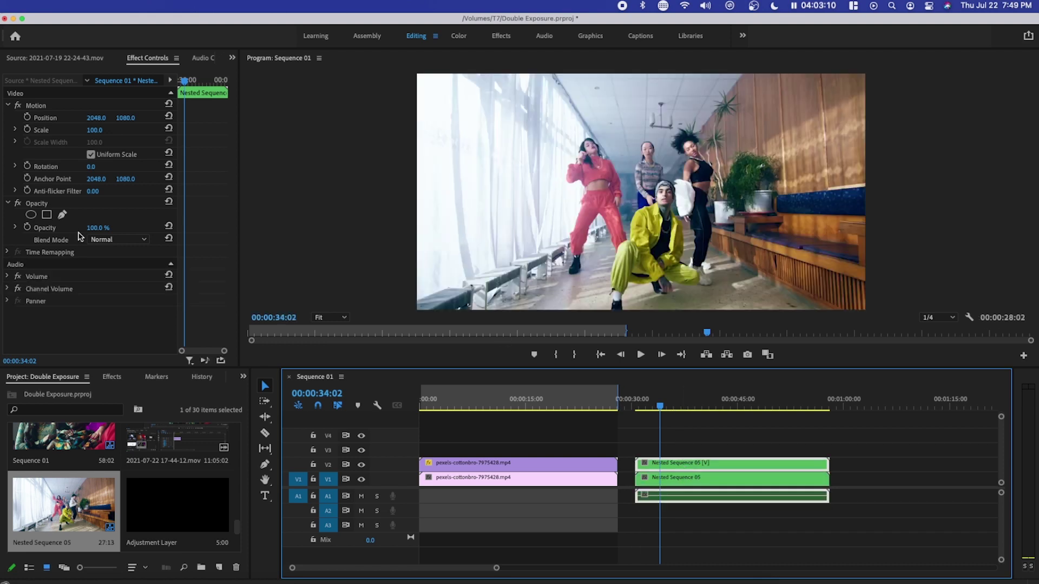
pyautogui.click(109, 241)
pyautogui.click(136, 361)
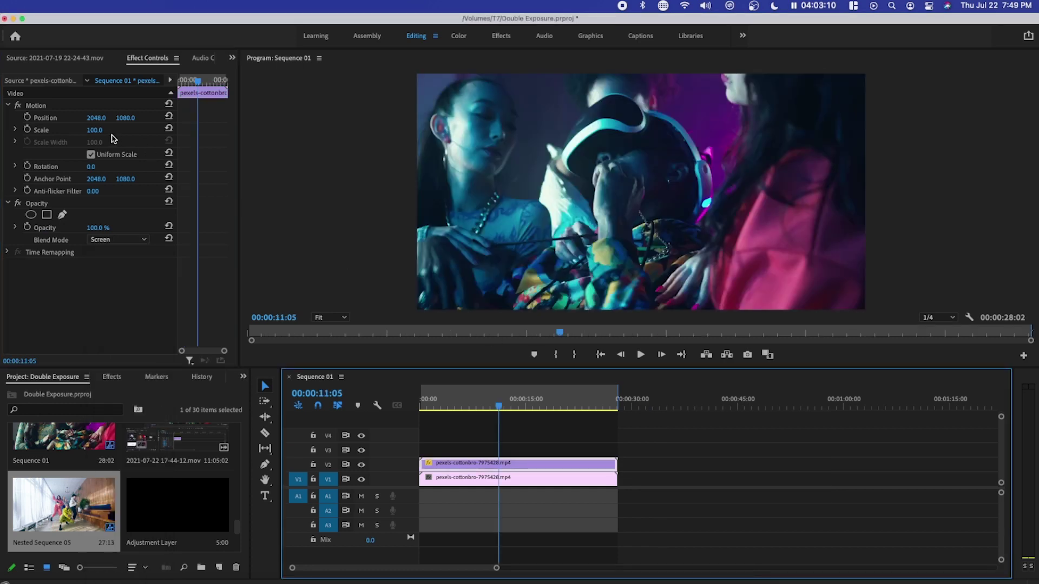
# - Scale the top copy to 114% and search the effects library for 'flip'
pyautogui.moveTo(95, 130); pyautogui.dragTo(102, 130)
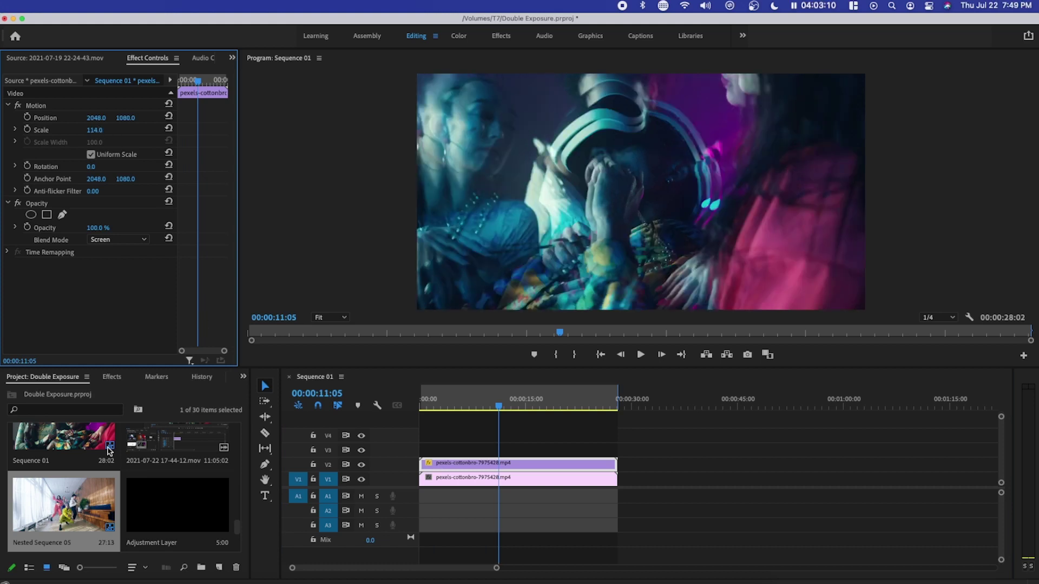
pyautogui.click(112, 377)
pyautogui.click(84, 396)
pyautogui.write('flip')
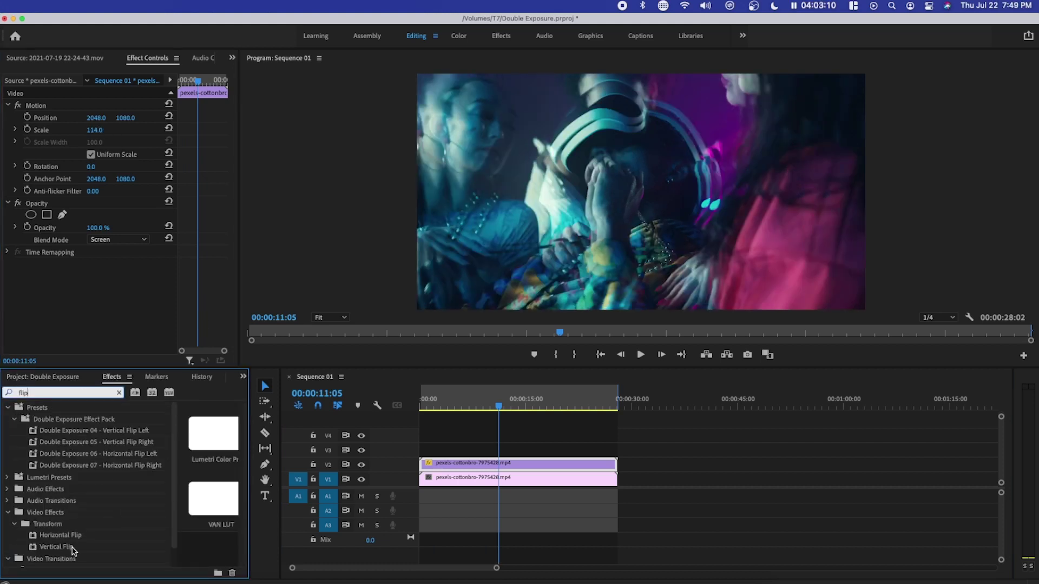
# - Apply Vertical Flip to the V2 clip and play back the flipped double exposure
pyautogui.moveTo(73, 550); pyautogui.dragTo(487, 464)
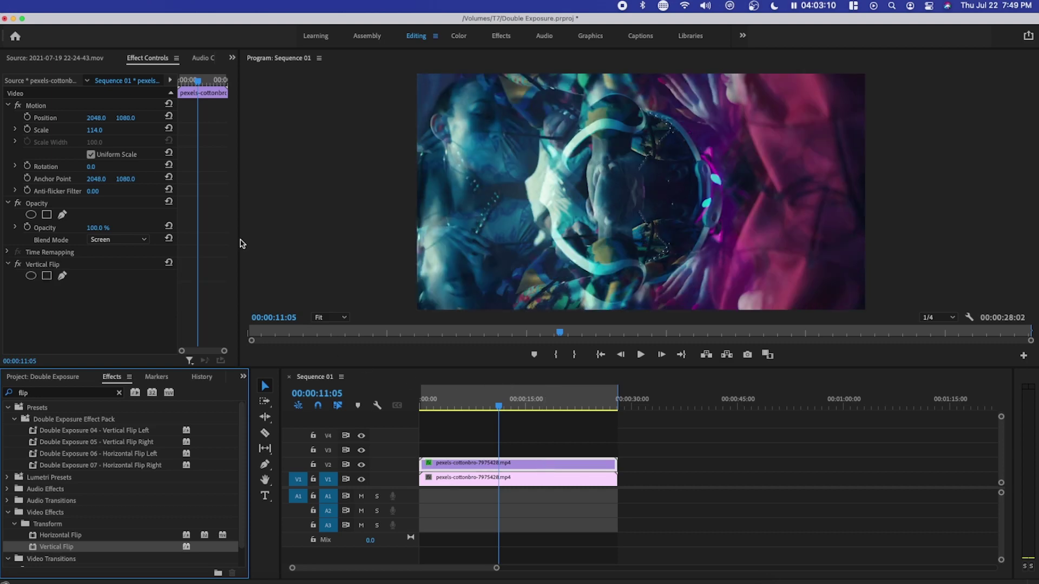
pyautogui.press('space')
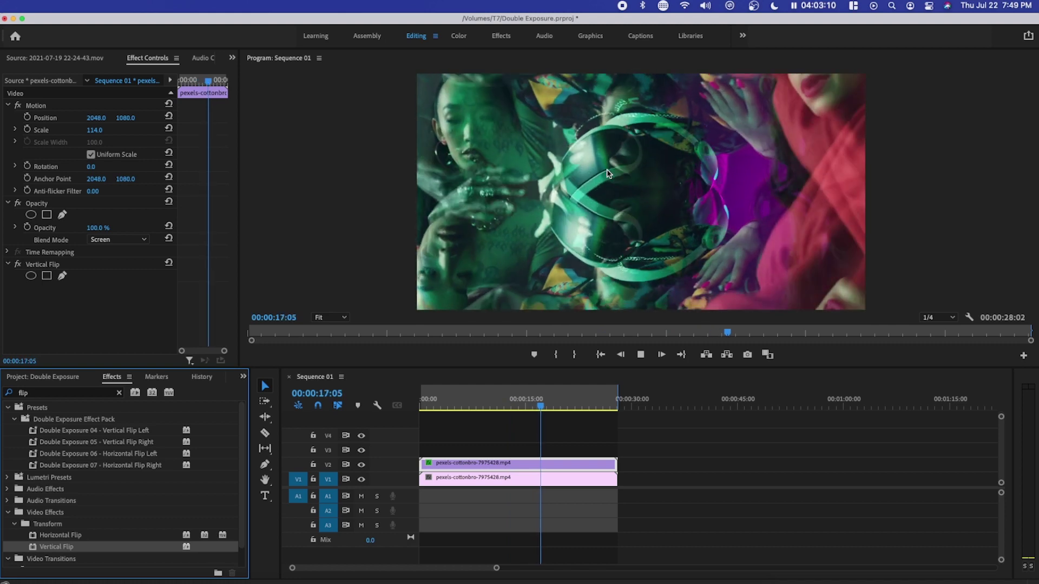
pyautogui.press('space')
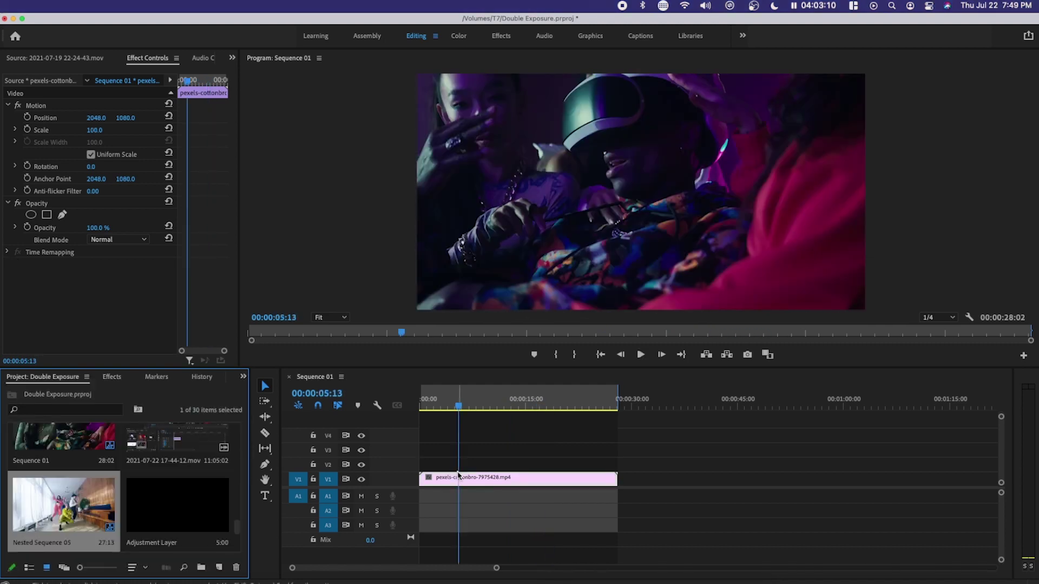
# - Keep Normal blend, hide V1, and add an ellipse mask expanded to about 483 on V2
pyautogui.click(116, 239)
pyautogui.click(115, 240)
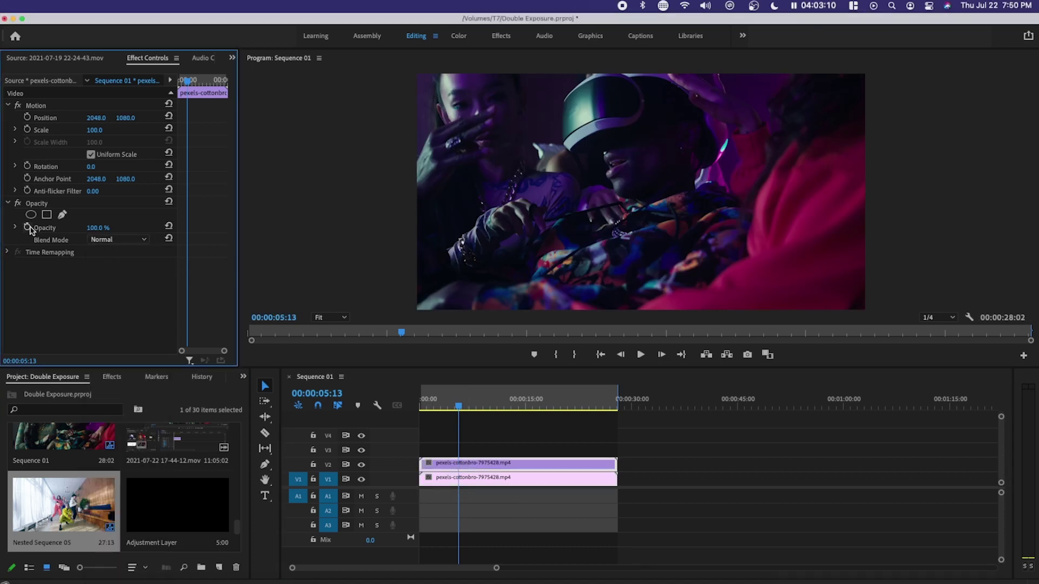
pyautogui.click(361, 480)
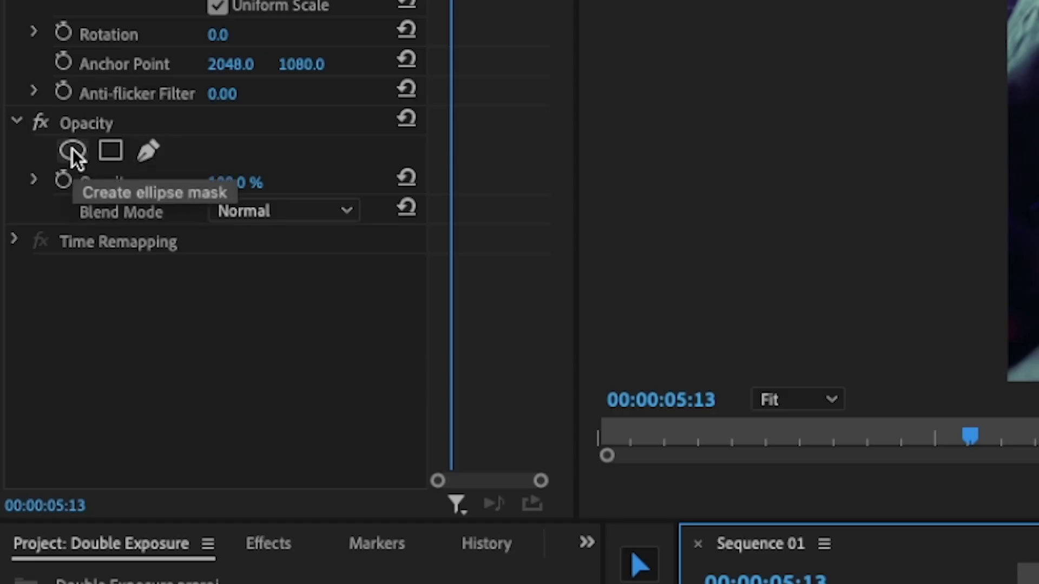
pyautogui.click(31, 215)
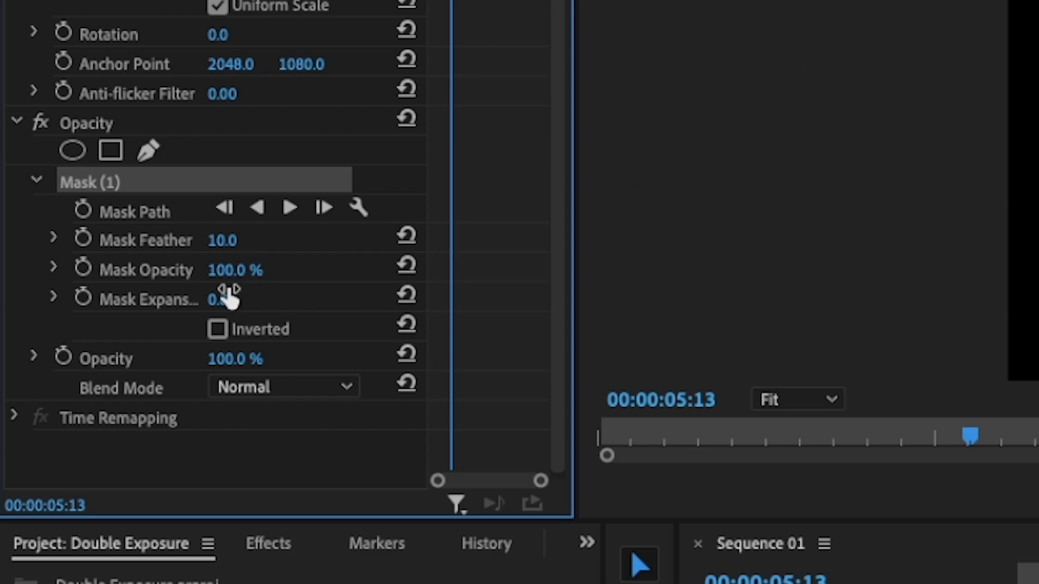
pyautogui.moveTo(230, 297); pyautogui.dragTo(346, 298)
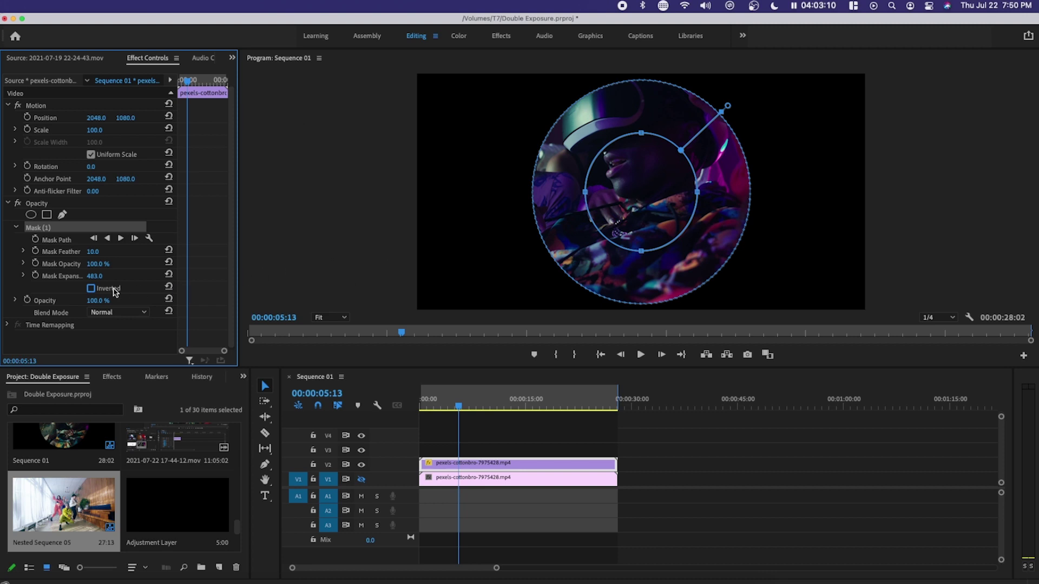
# - Invert the V2 mask, feather it to 737, and show the V1 track again
pyautogui.click(90, 288)
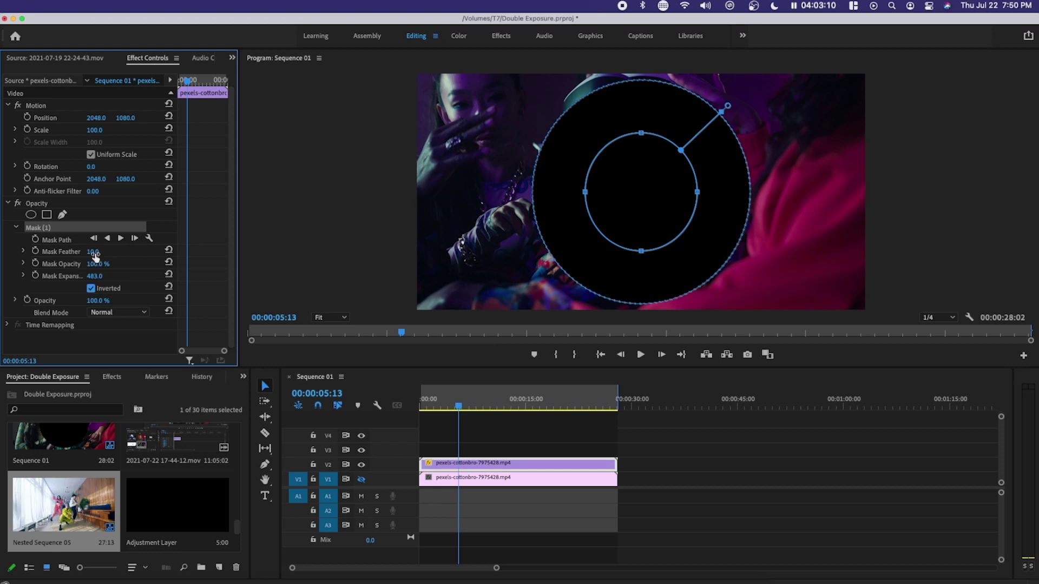
pyautogui.moveTo(92, 251); pyautogui.dragTo(228, 252)
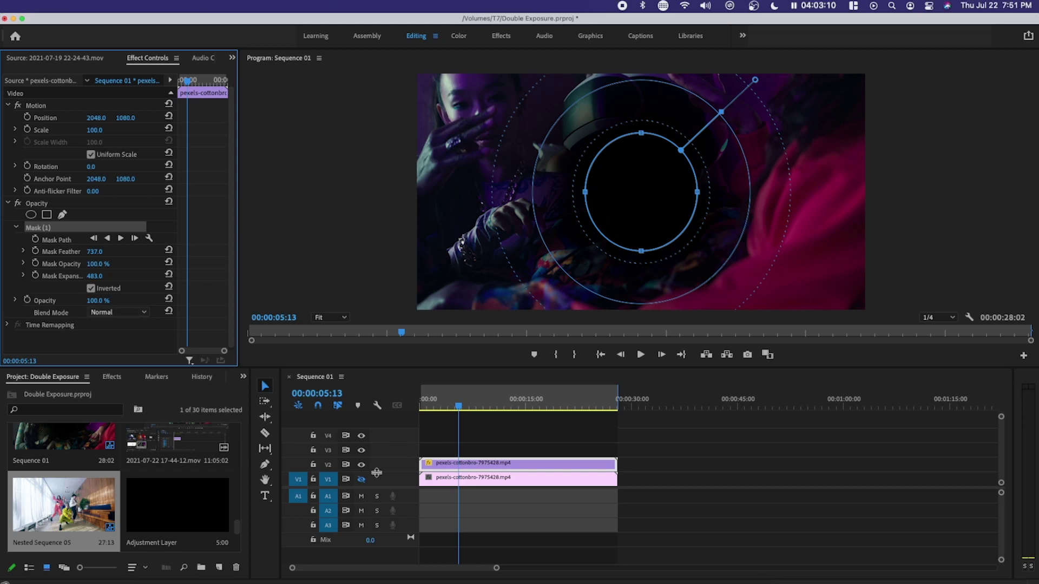
pyautogui.click(360, 479)
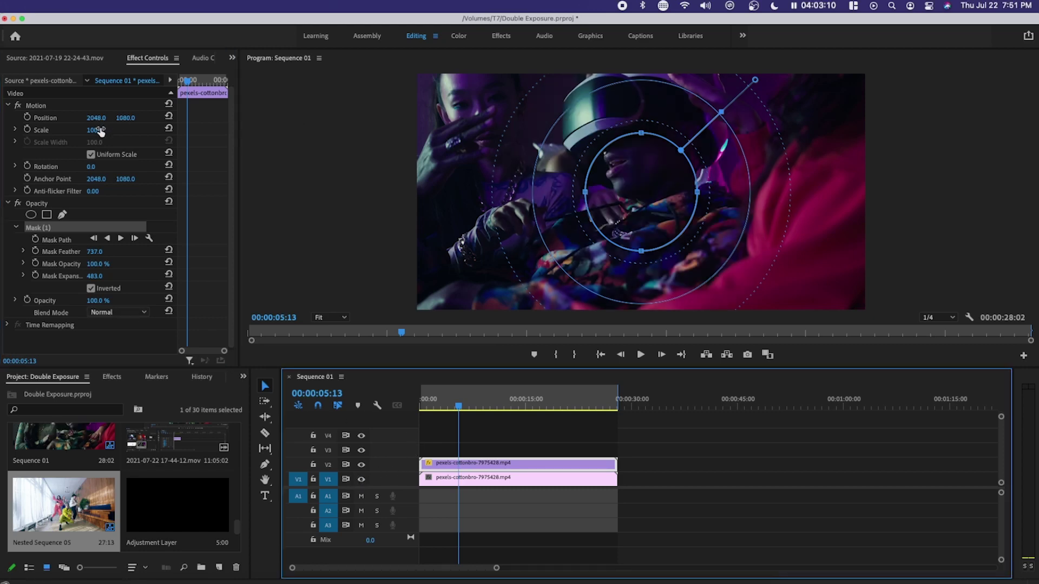
# - Scale the top clip to 148% and preview the masked double exposure
pyautogui.moveTo(94, 130); pyautogui.dragTo(100, 130)
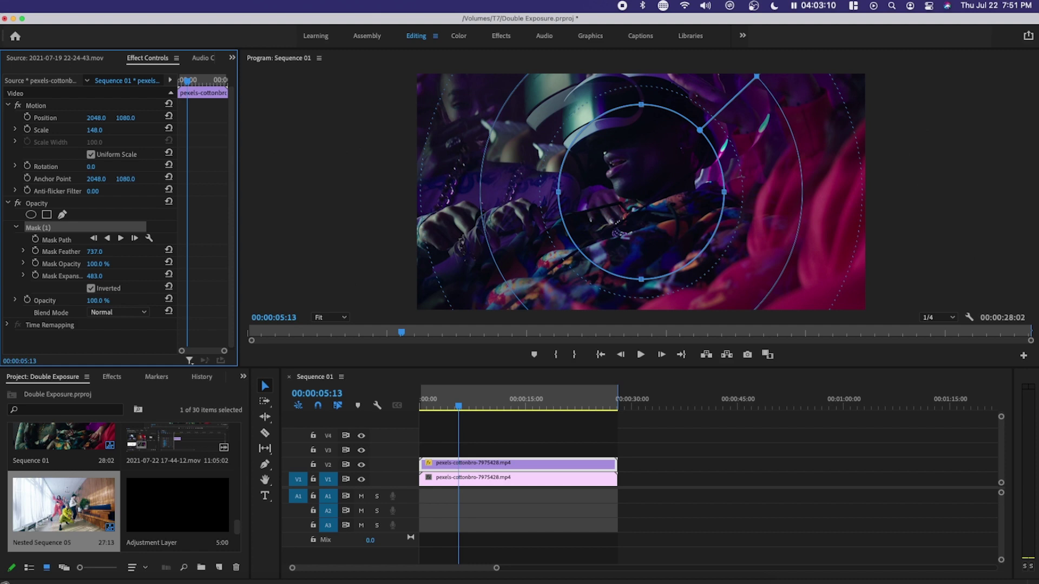
pyautogui.press('space')
pyautogui.click(555, 447)
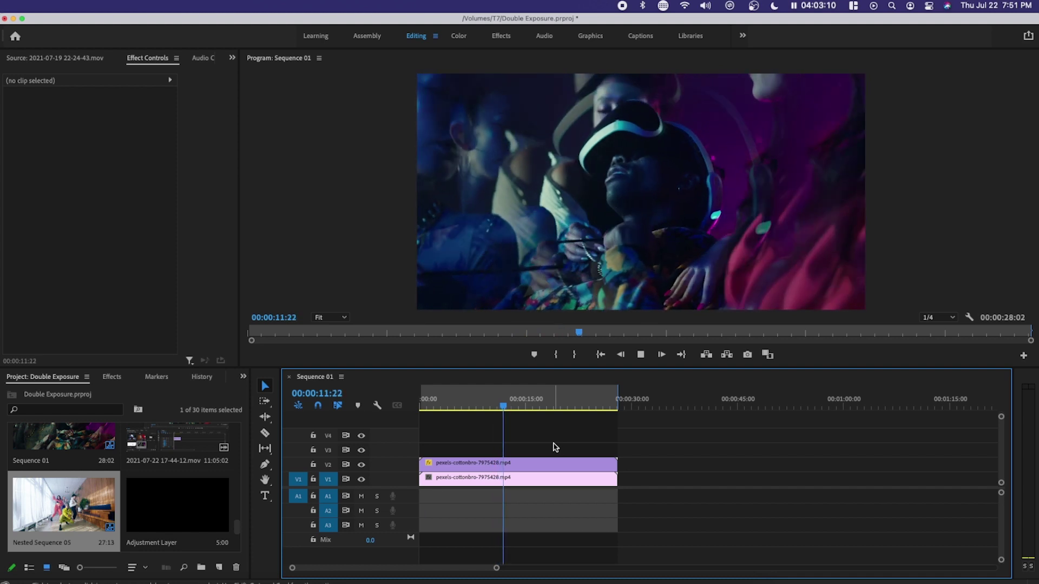
# - Give the Nested Sequence 05 copy an inverted ellipse mask with expansion 503 and feather 337
pyautogui.press('space')
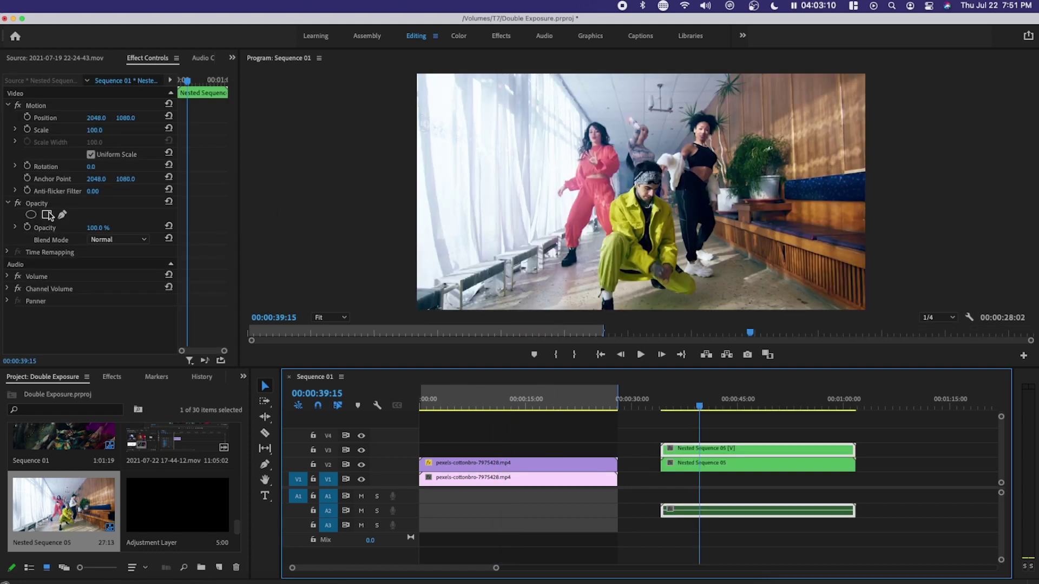
pyautogui.click(36, 216)
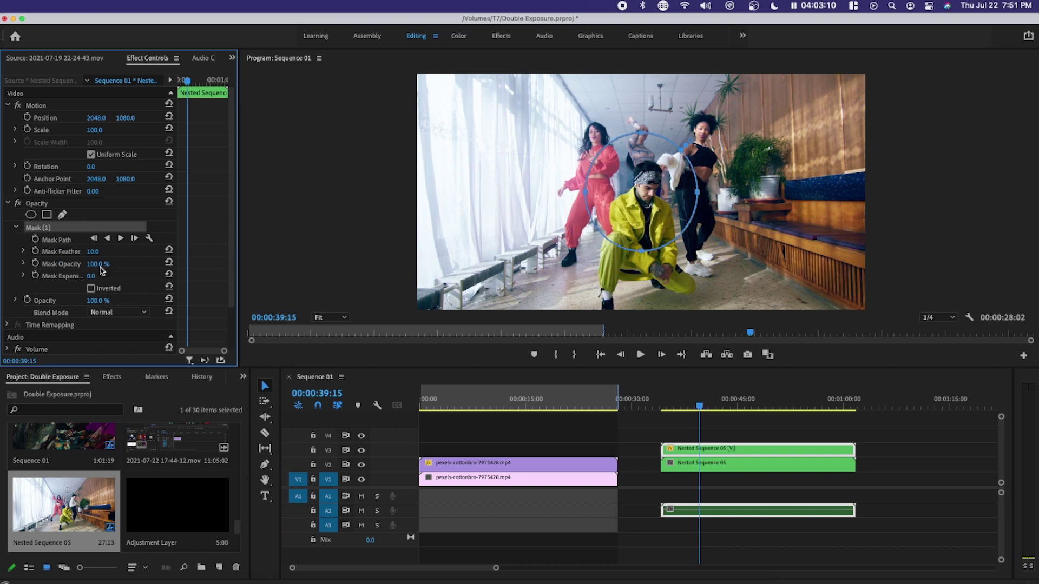
pyautogui.moveTo(90, 276); pyautogui.dragTo(363, 276)
pyautogui.click(90, 288)
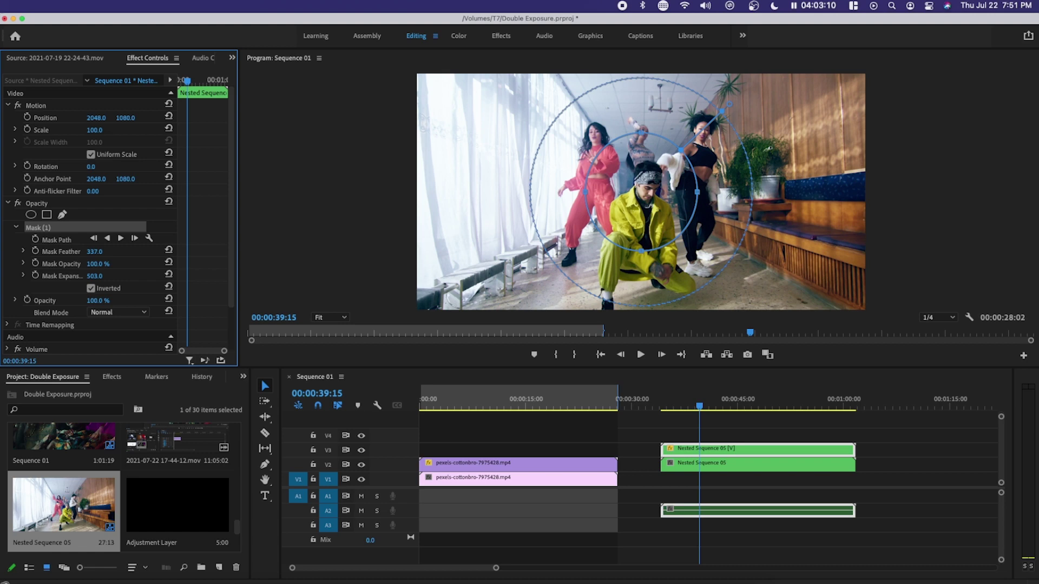
# - Scale the Nested Sequence 05 copy to 149% and preview the double exposure
pyautogui.moveTo(94, 130); pyautogui.dragTo(112, 129)
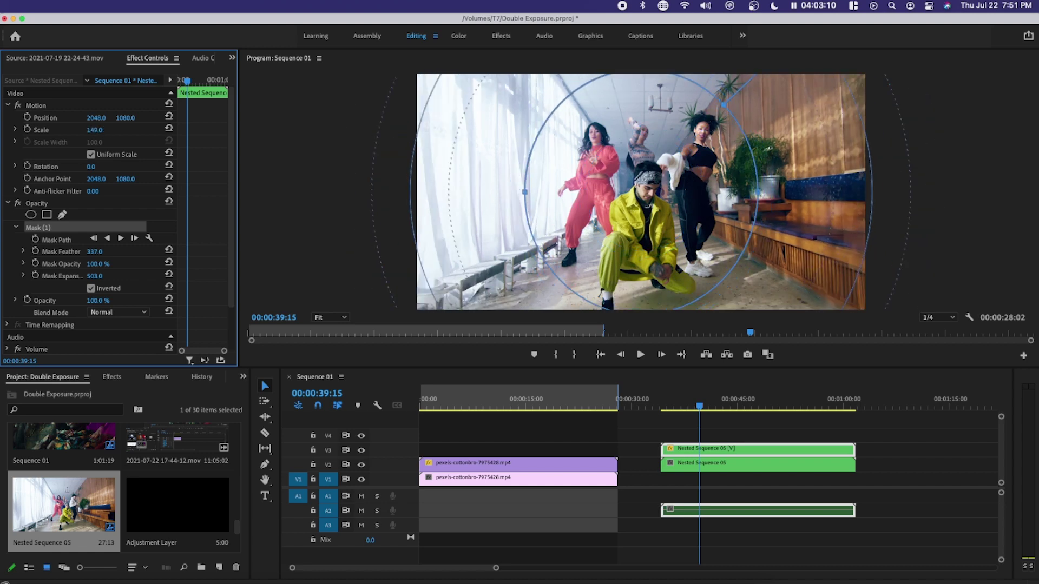
pyautogui.click(541, 547)
pyautogui.press('space')
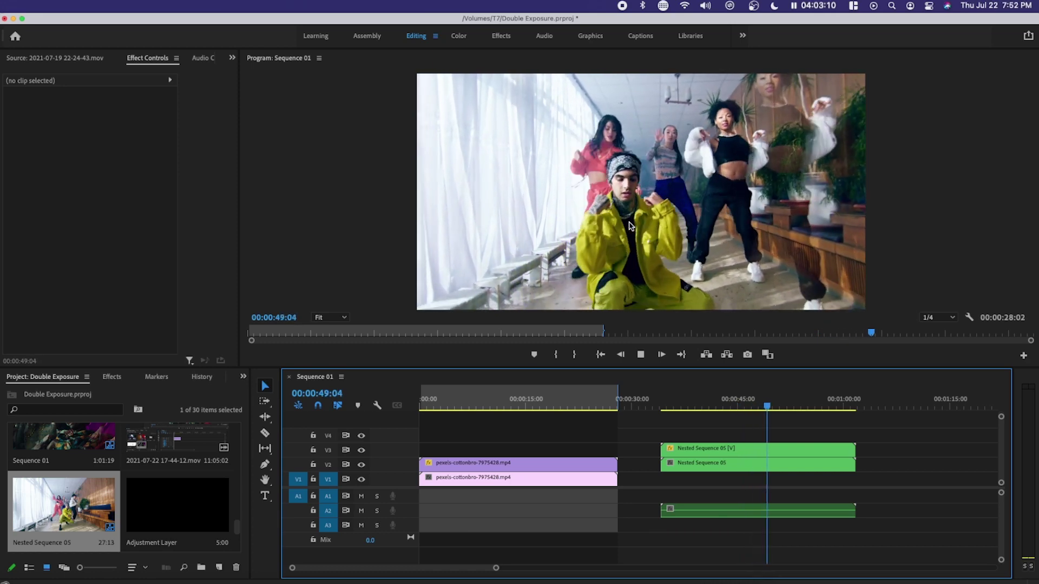
# - Delete the Nested Sequence 05 clips and play back the cottonbro double exposure
pyautogui.press('space')
pyautogui.press('Delete')
pyautogui.click(462, 405)
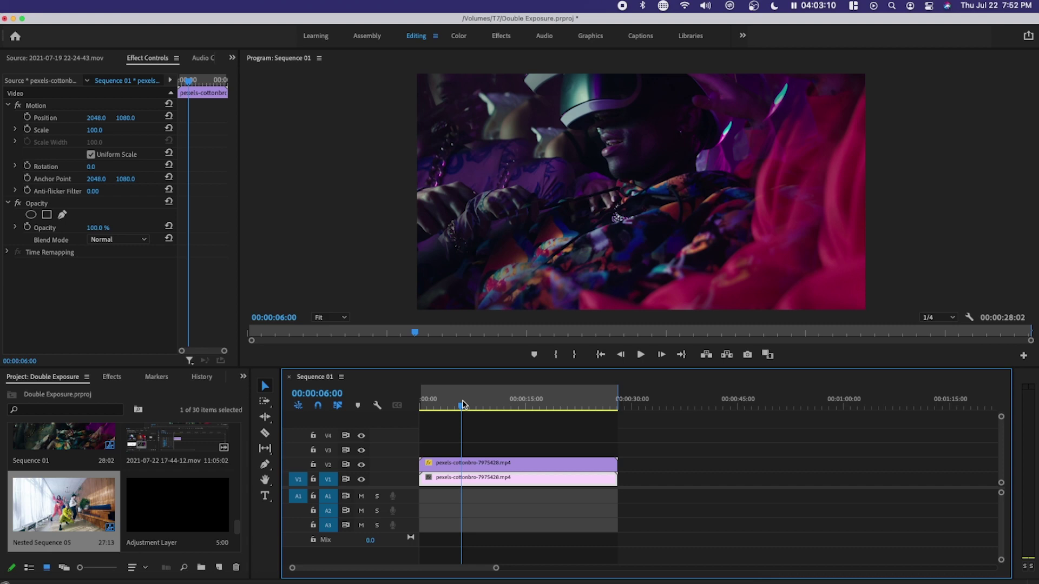
pyautogui.press('space')
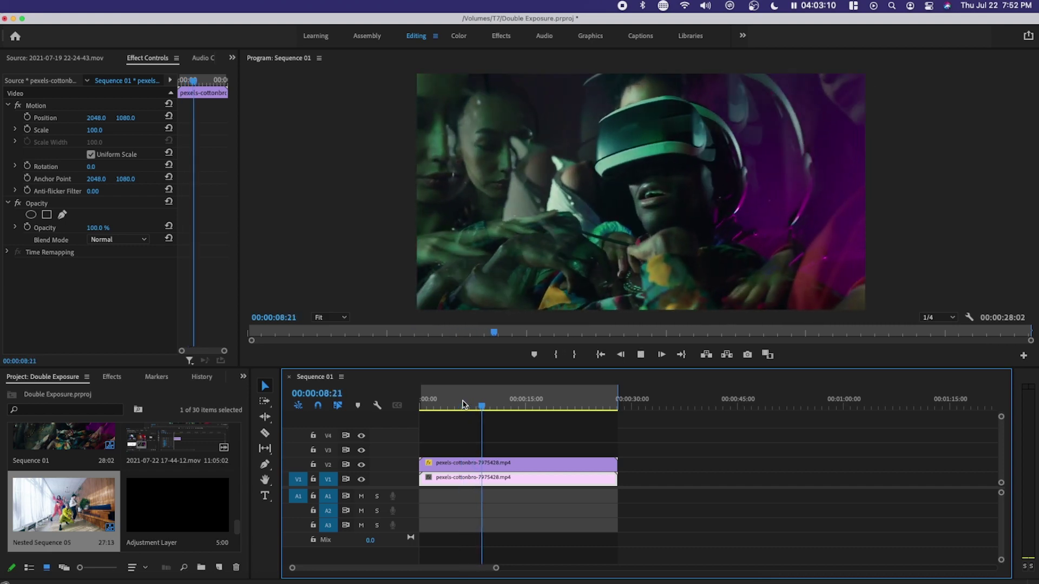
pyautogui.press('space')
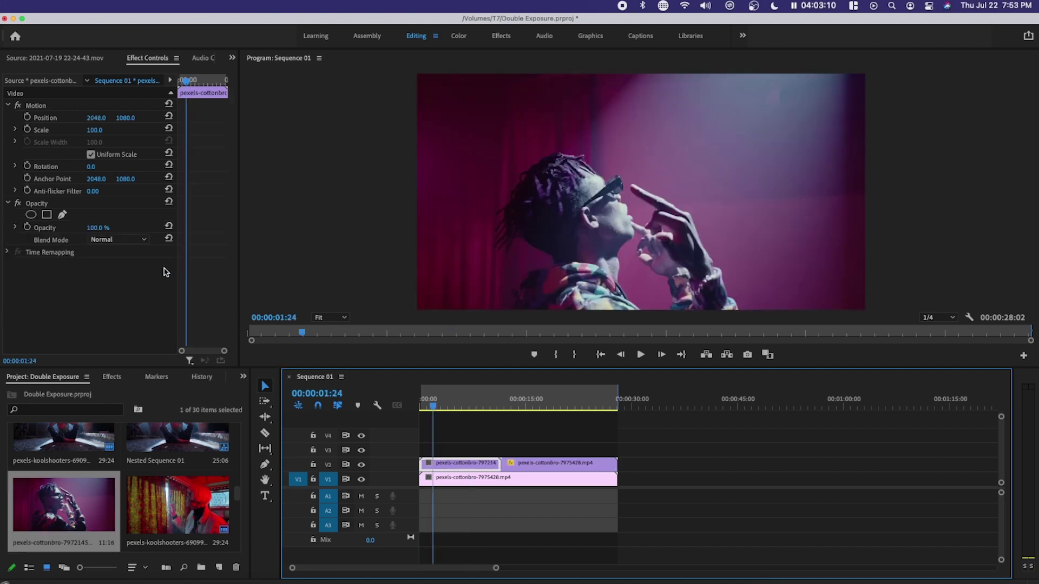
# - Set the V2 overlay's blend mode to Screen, preview playback, and return near the start
pyautogui.click(115, 241)
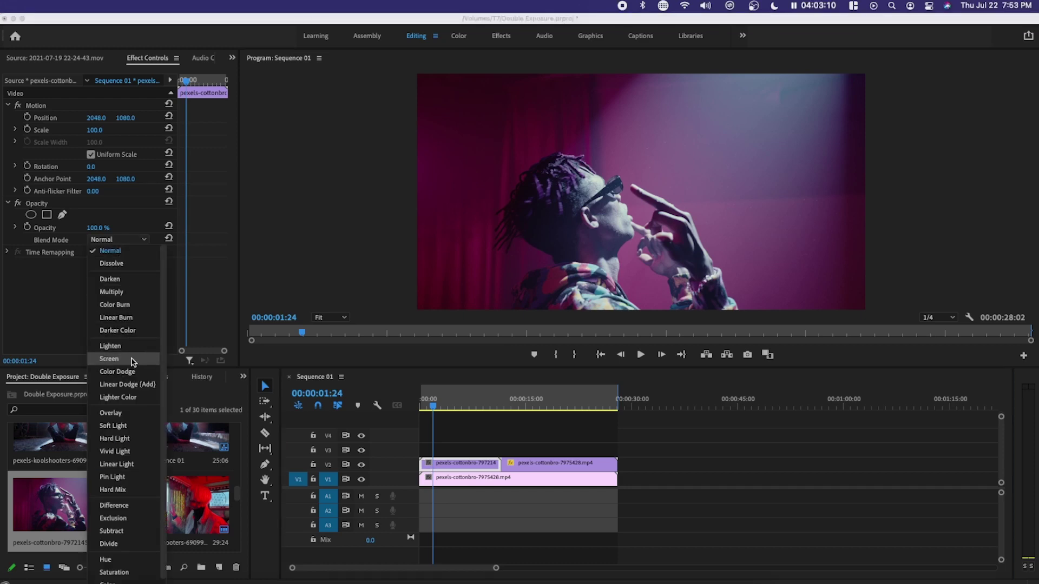
pyautogui.click(134, 360)
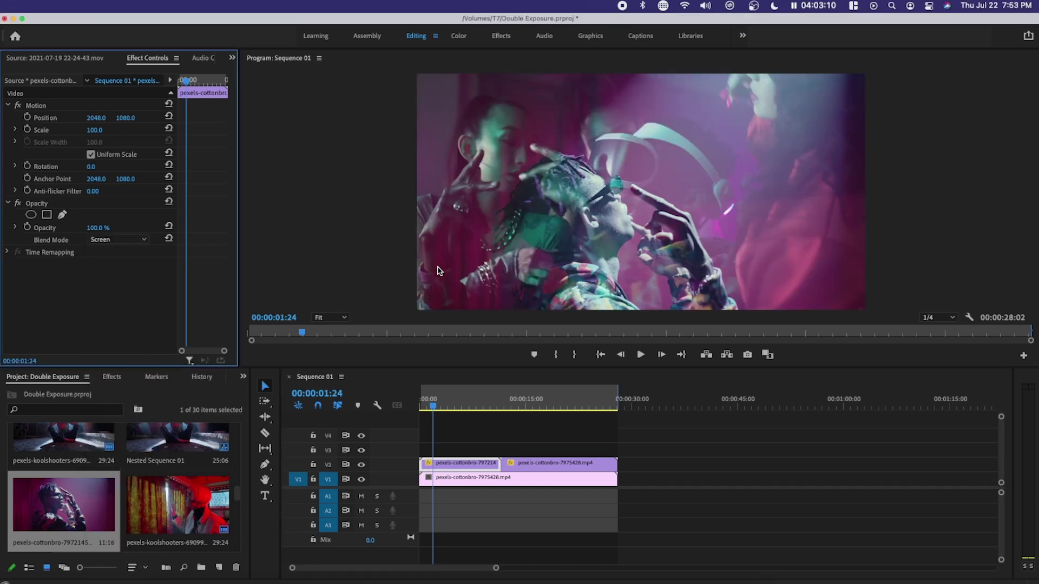
pyautogui.press('space')
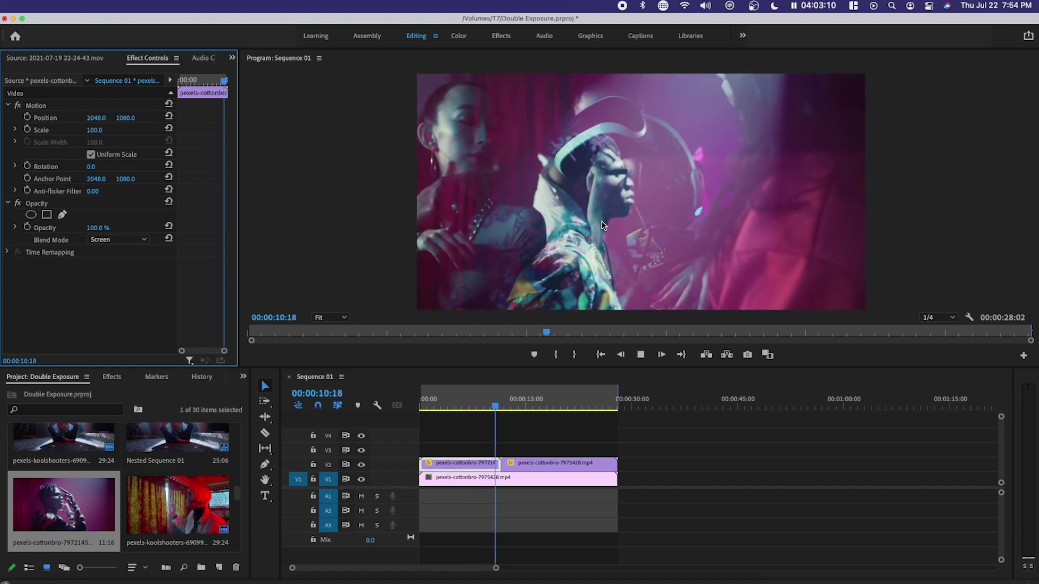
pyautogui.press('space')
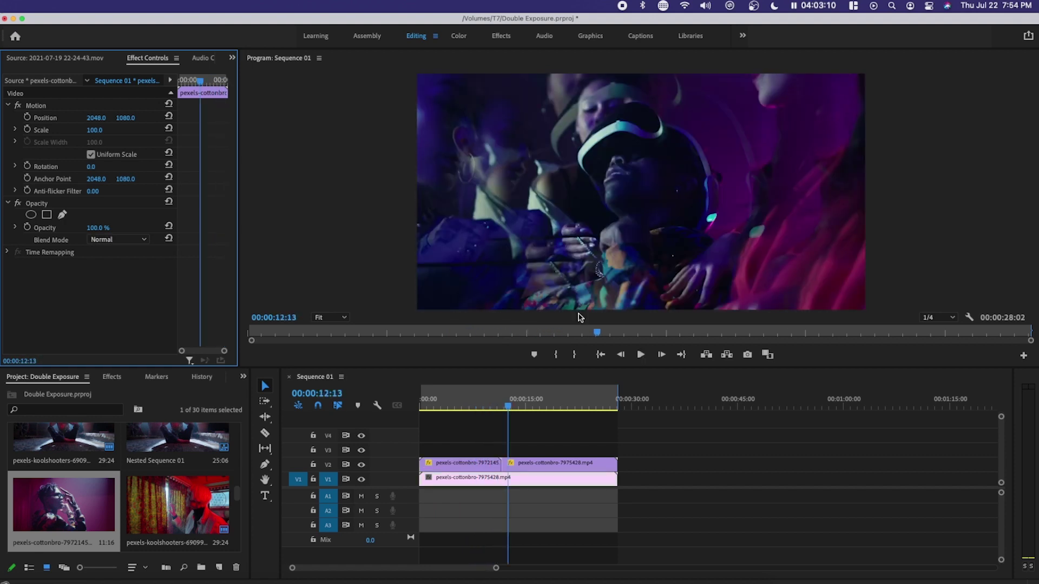
pyautogui.click(441, 403)
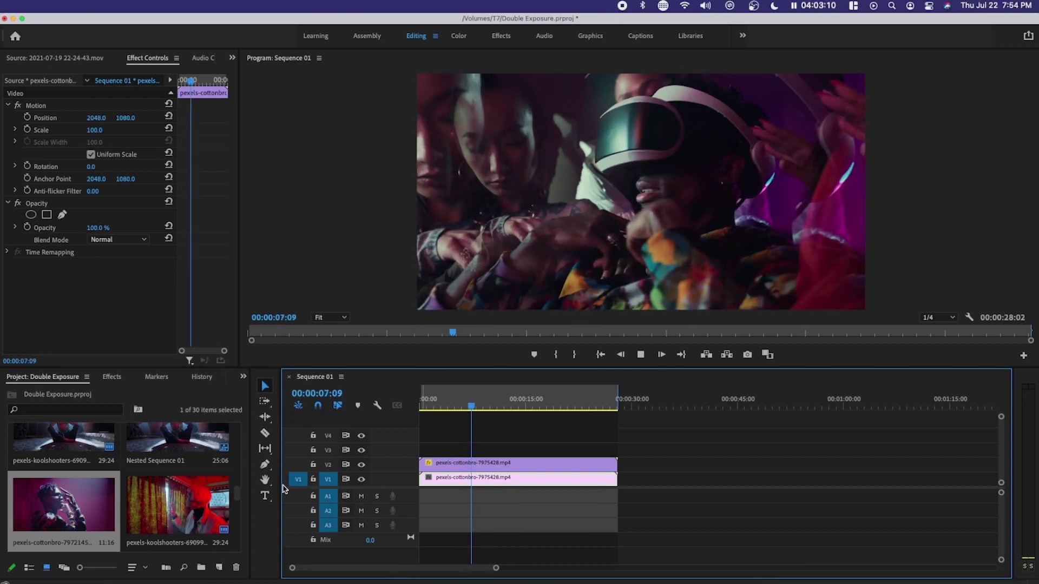
# - Stop playback and search the Effects panel for 'flip'
pyautogui.press('space')
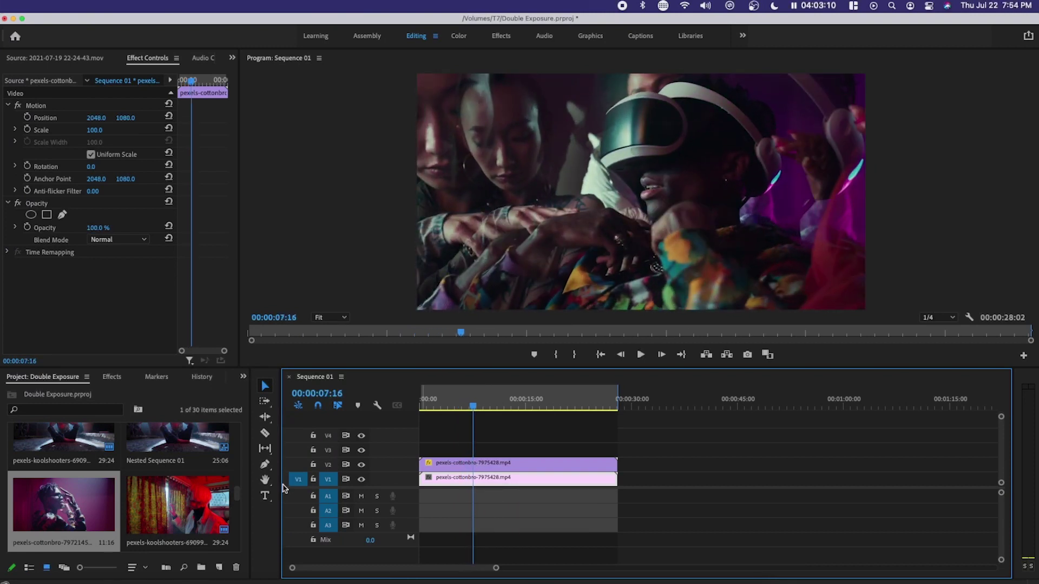
pyautogui.hotkey('shift', '7')
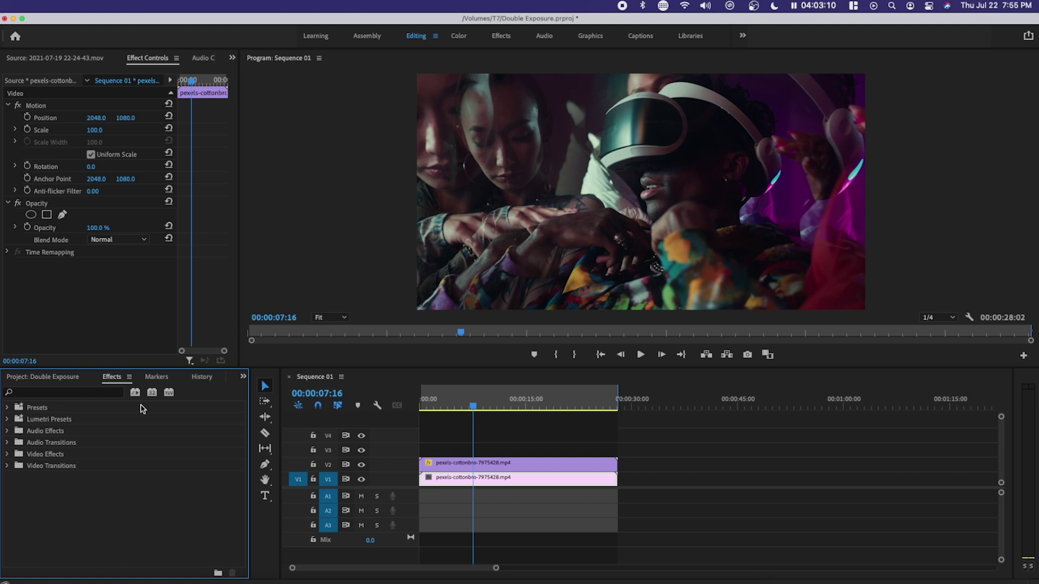
pyautogui.click(90, 390)
pyautogui.write('flip')
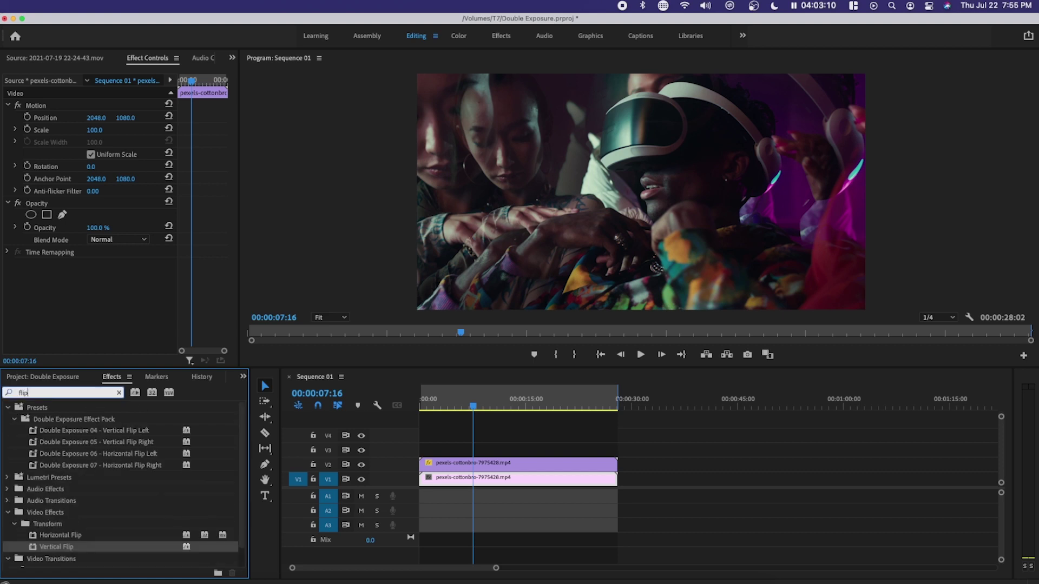
# - Apply Vertical Flip to the V2 clip, then undo it
pyautogui.moveTo(106, 548); pyautogui.dragTo(518, 462)
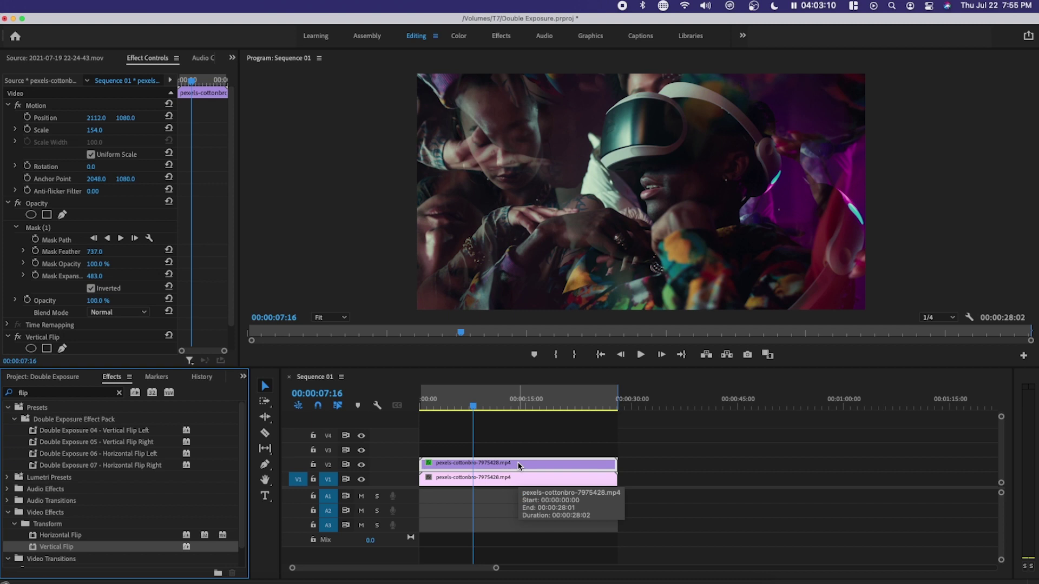
pyautogui.press('super+z')
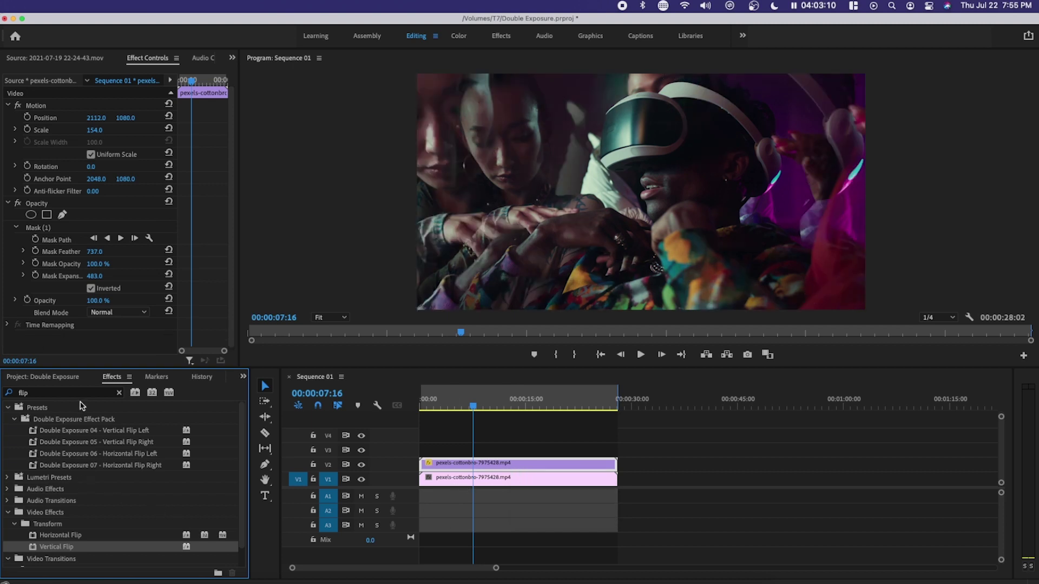
pyautogui.click(79, 394)
# - Apply Gaussian Blur to the V2 clip with Blurriness 63.0 and preview the result
pyautogui.write('gaus')
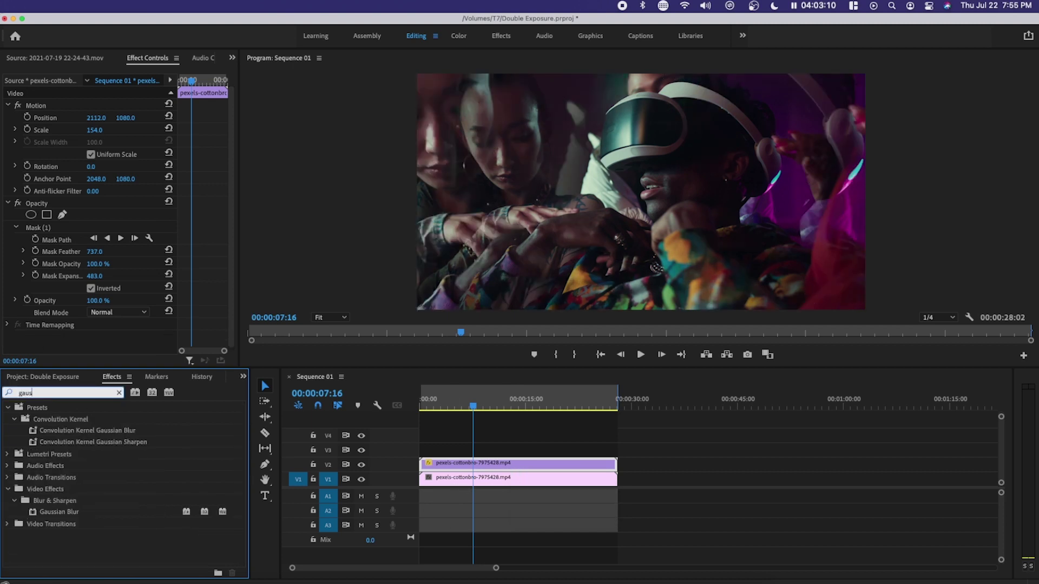
pyautogui.moveTo(106, 513); pyautogui.dragTo(540, 466)
pyautogui.scroll(-1, 165, 234)
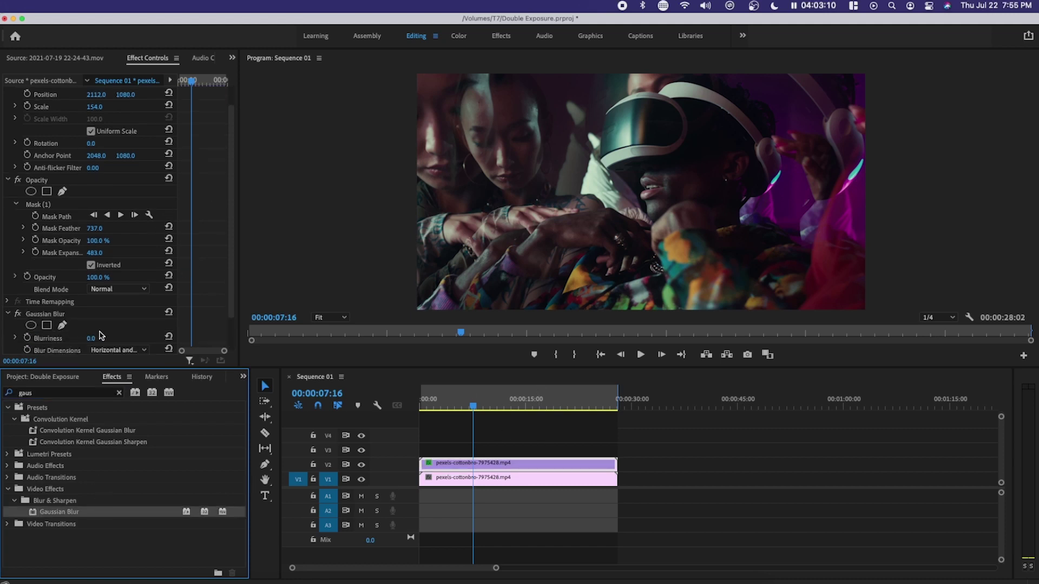
pyautogui.click(87, 339)
pyautogui.moveTo(92, 339); pyautogui.dragTo(121, 339)
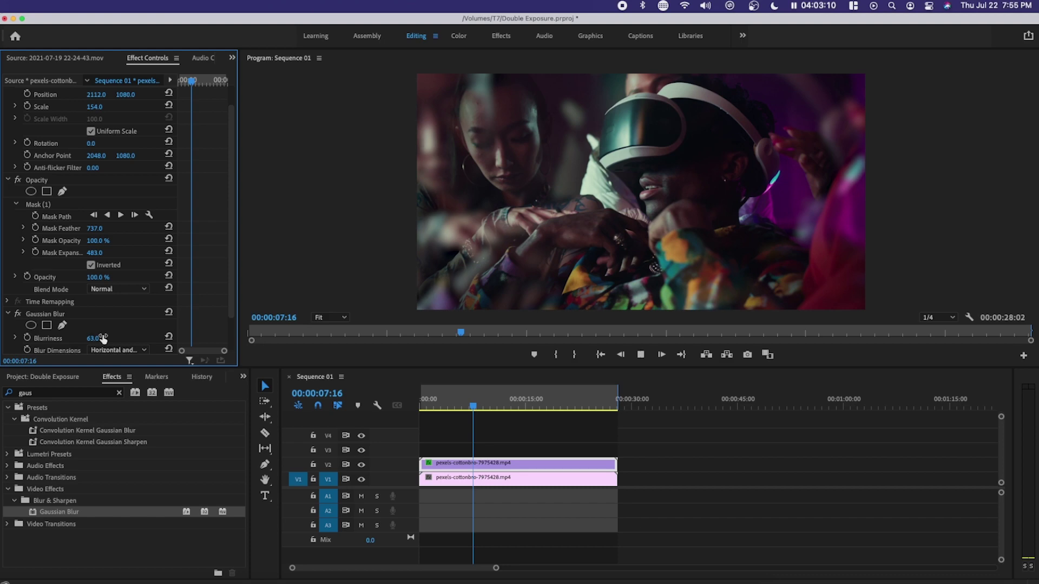
pyautogui.press('space')
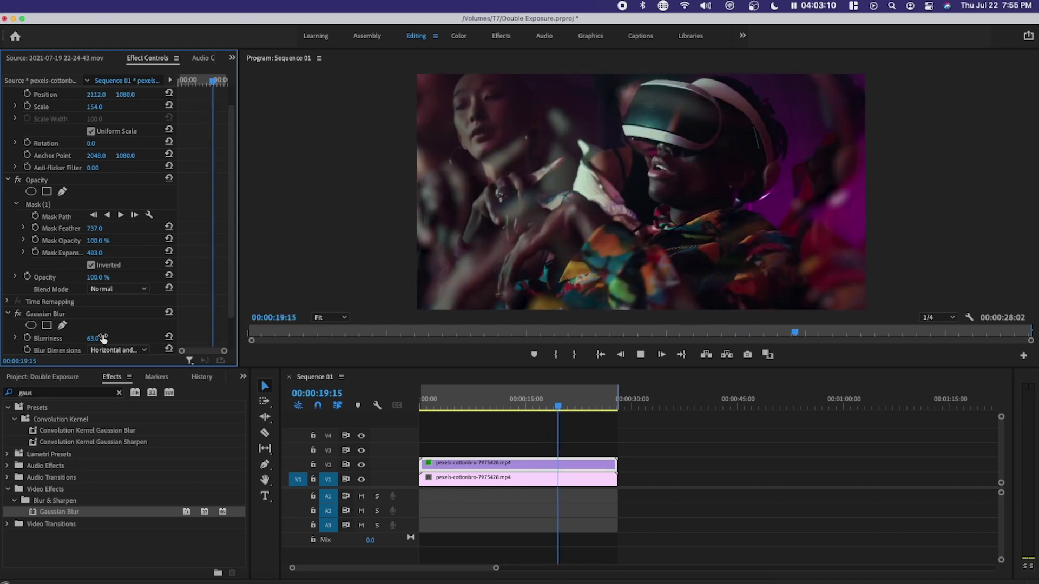
pyautogui.click(72, 392)
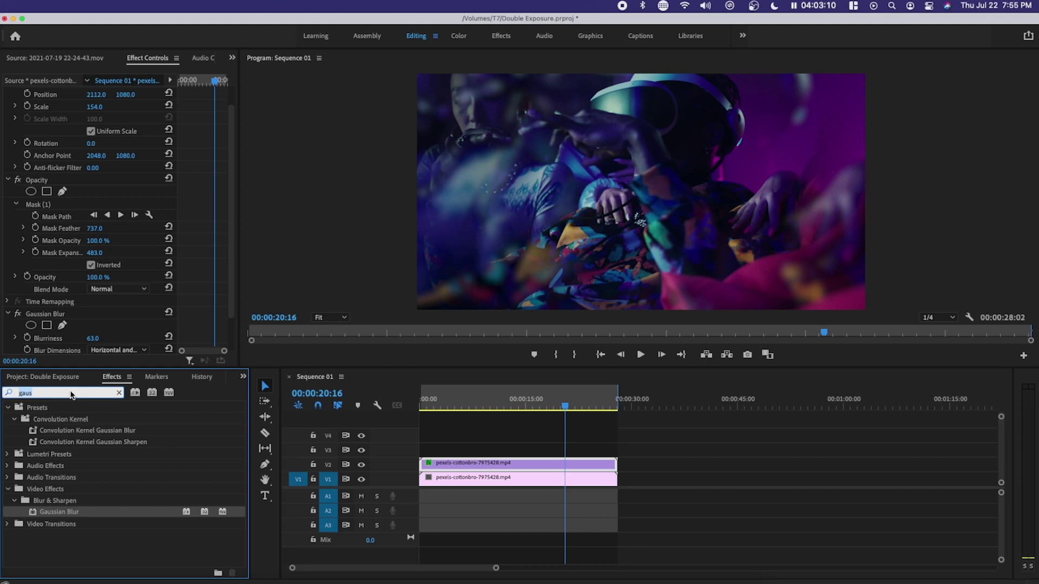
# - Search the effects for 'chro' and play back the sequence to review it
pyautogui.write('chhr')
pyautogui.press('BackSpace')
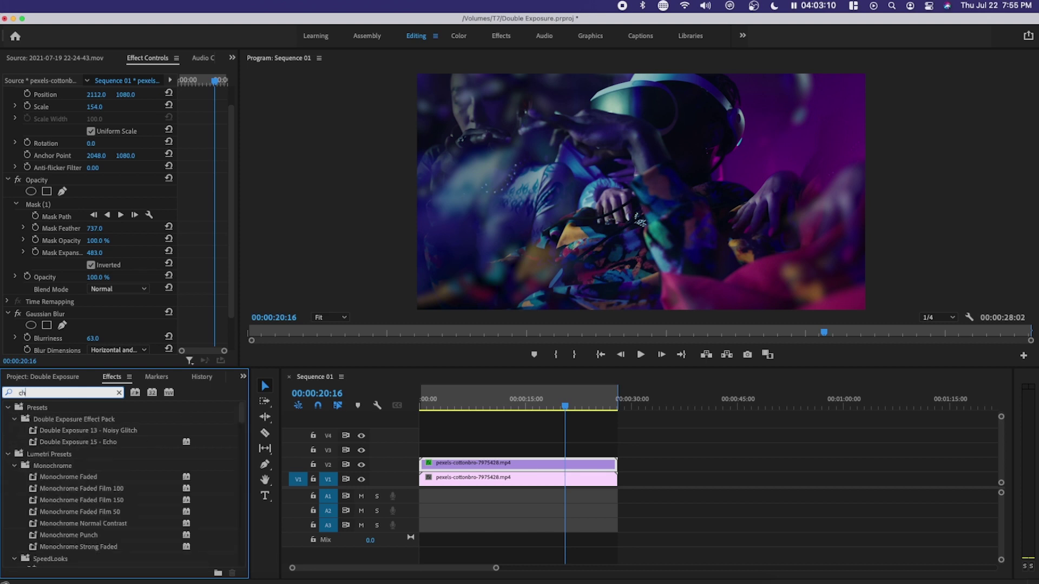
pyautogui.write('ro')
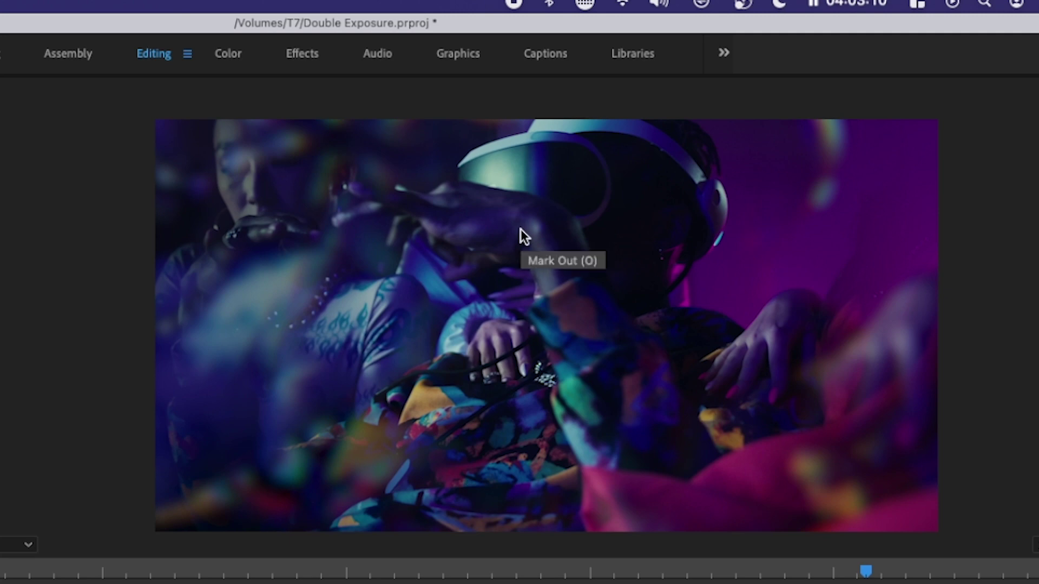
pyautogui.press('space')
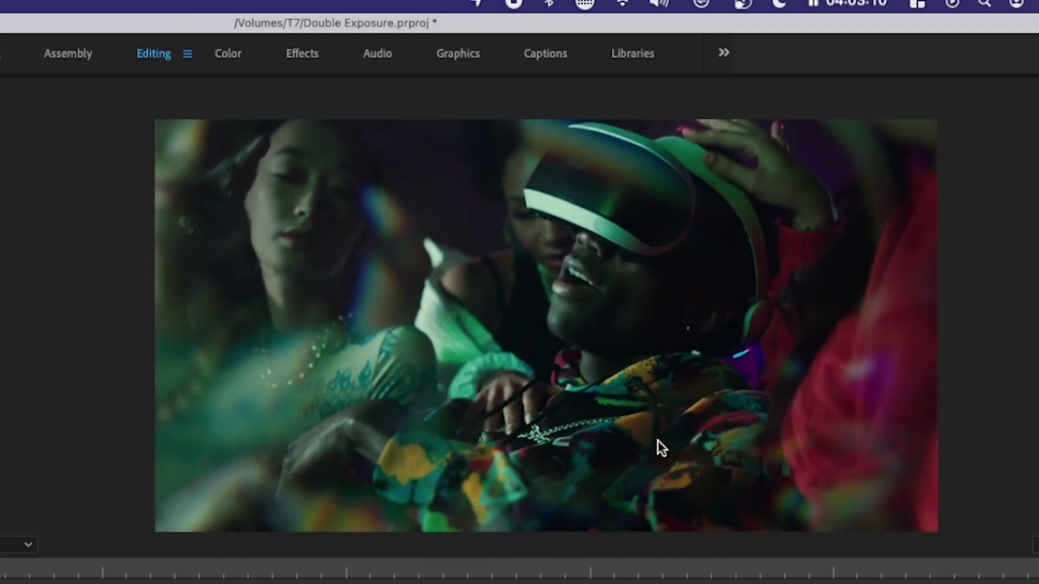
pyautogui.click(99, 395)
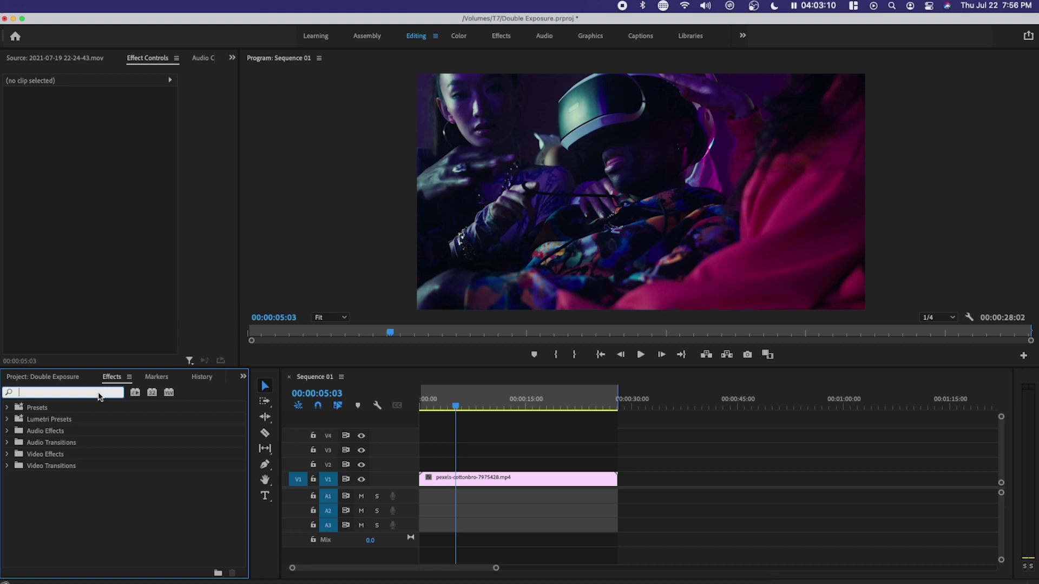
# - Filter effects for 'doub' and place an Adjustment Layer on V3, extended to the sequence end
pyautogui.write('doub')
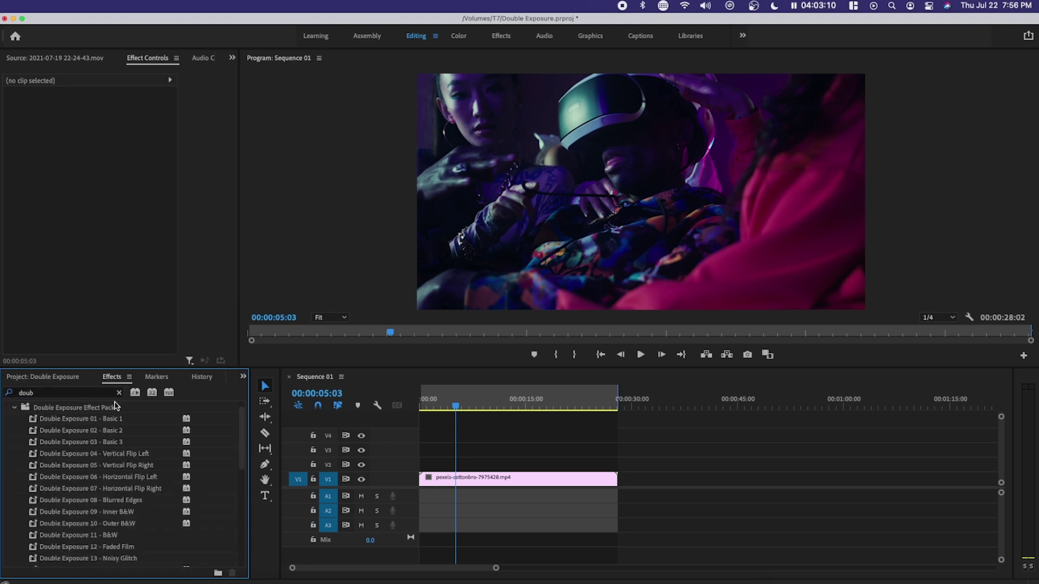
pyautogui.scroll(-10, 128, 528)
pyautogui.scroll(3, 124, 547)
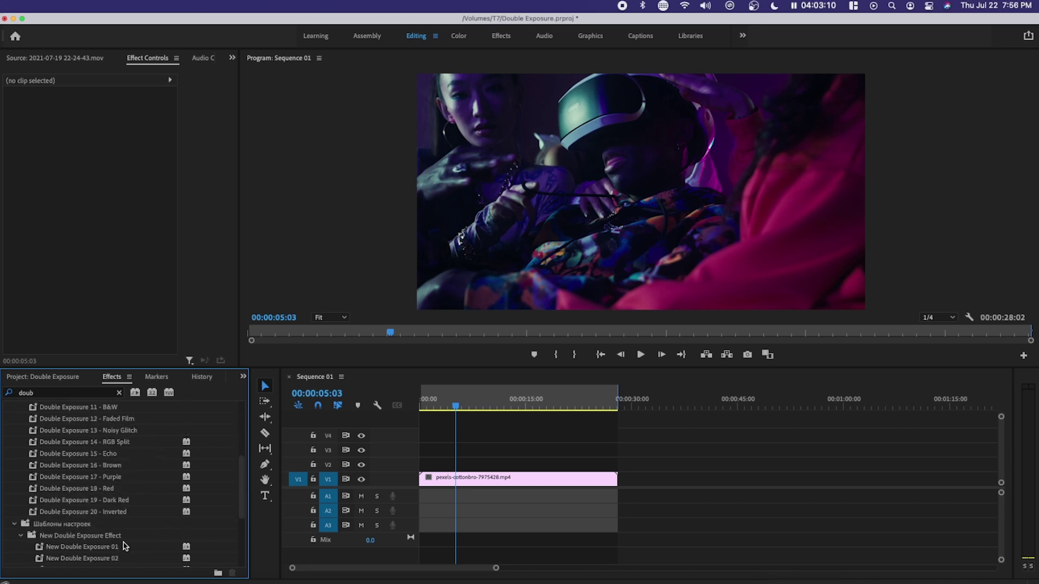
pyautogui.click(37, 377)
pyautogui.moveTo(63, 506); pyautogui.dragTo(616, 454)
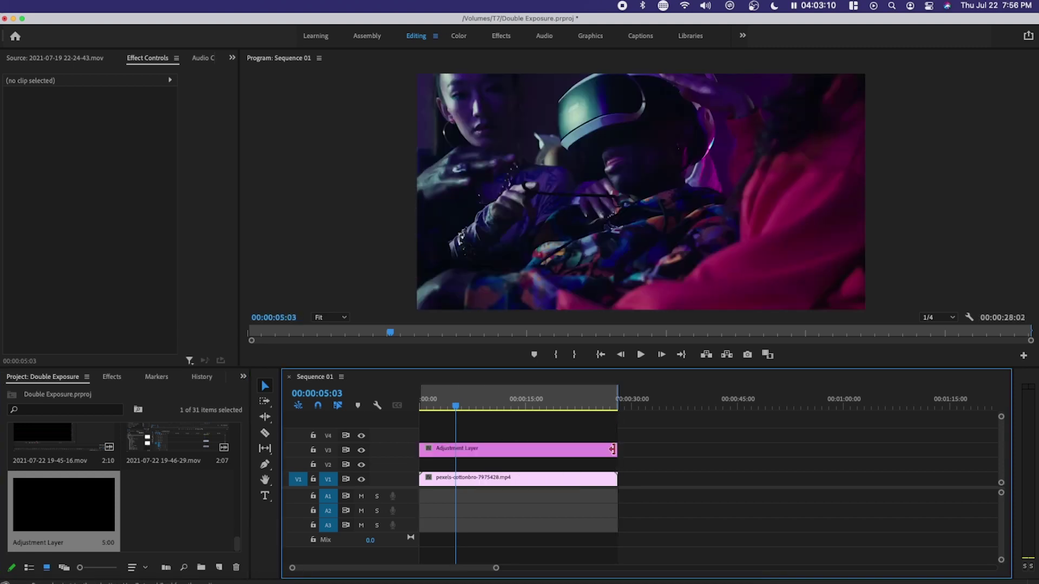
pyautogui.click(604, 452)
# - Apply the Double Exposure 18 - Red preset to the adjustment layer and review its Tint and Transform settings
pyautogui.click(112, 377)
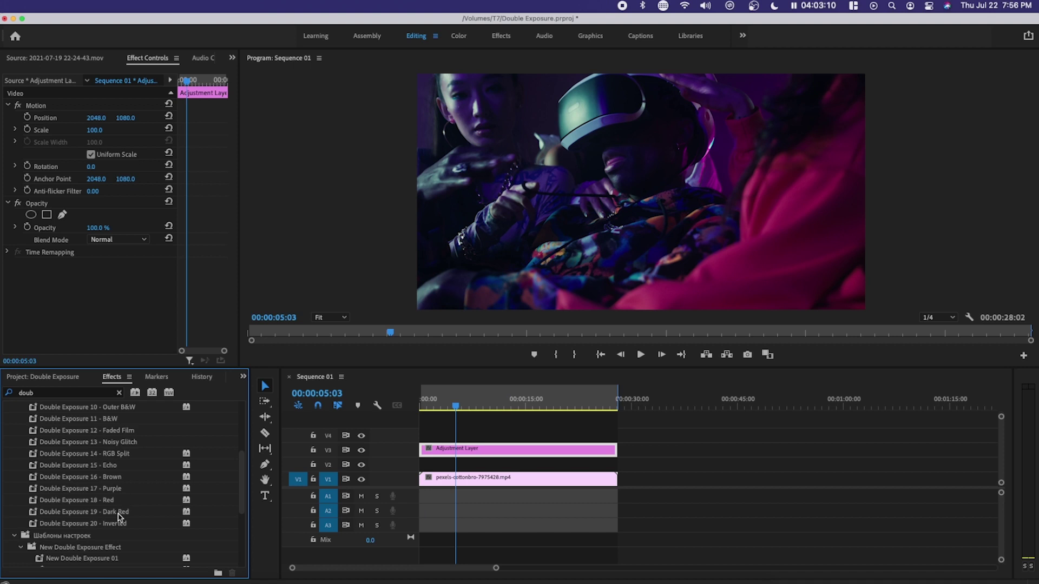
pyautogui.moveTo(141, 499); pyautogui.dragTo(508, 455)
pyautogui.scroll(-3, 8, 325)
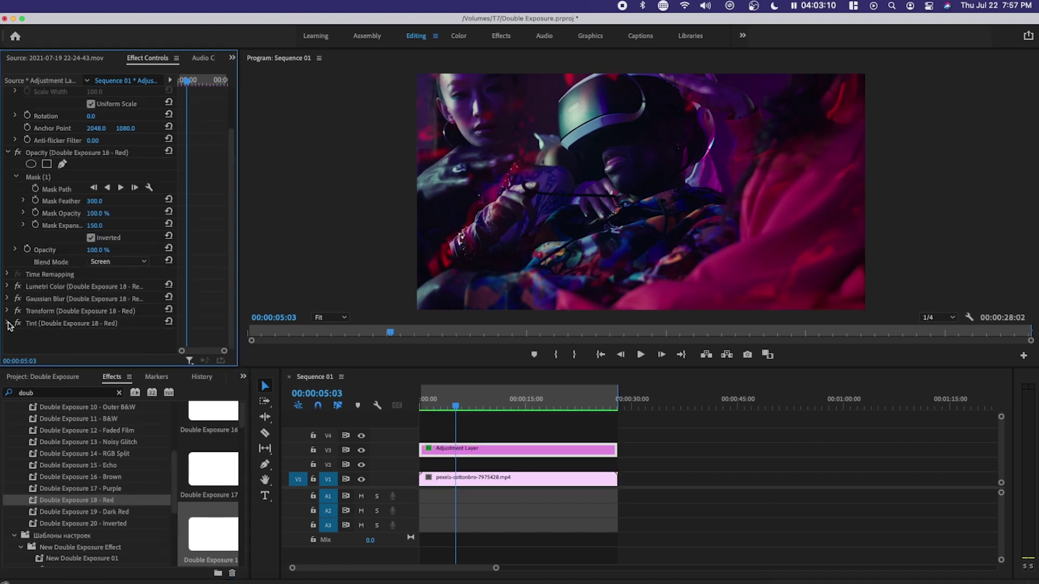
pyautogui.click(8, 323)
pyautogui.scroll(-1, 8, 325)
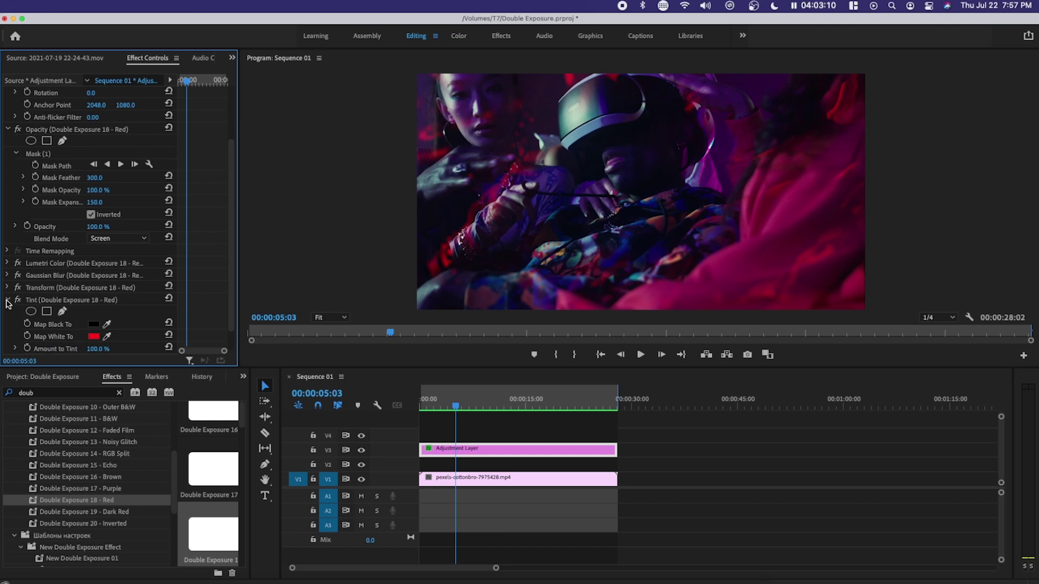
pyautogui.click(7, 300)
pyautogui.click(8, 311)
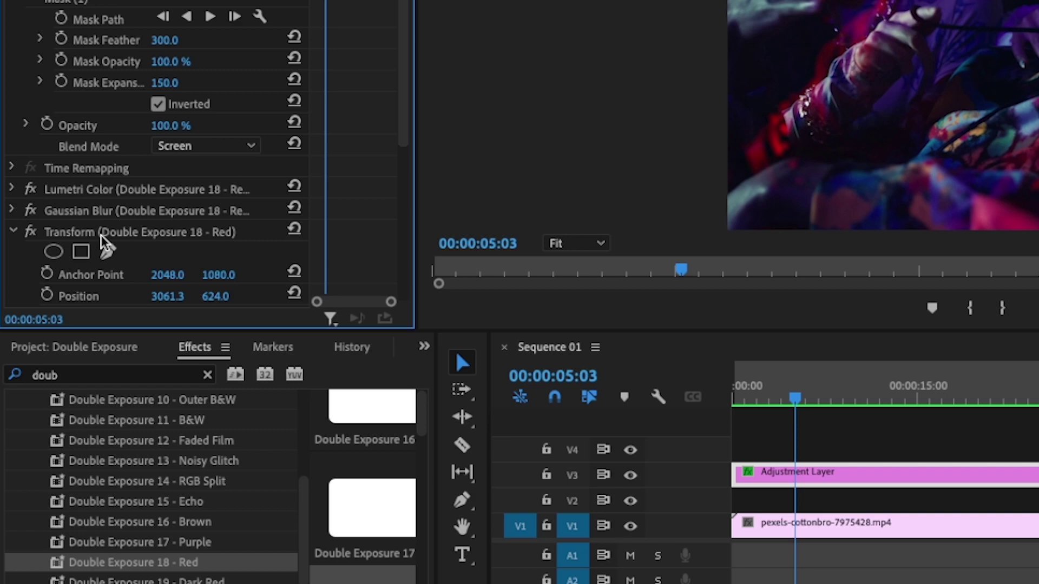
pyautogui.scroll(2, 102, 235)
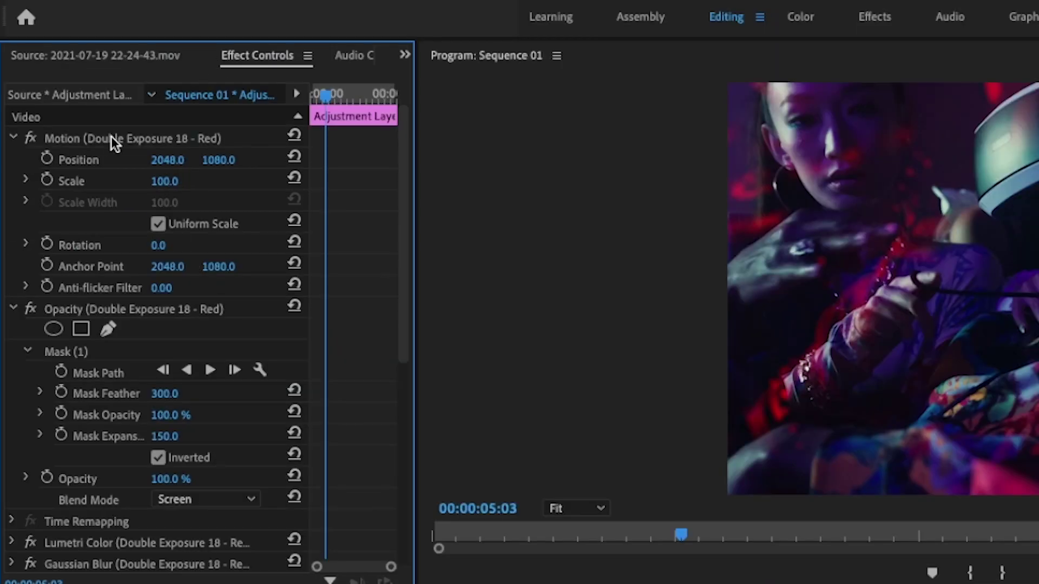
# - Show the layer's transform handles over the preview, then deselect it and play the red double exposure
pyautogui.click(112, 140)
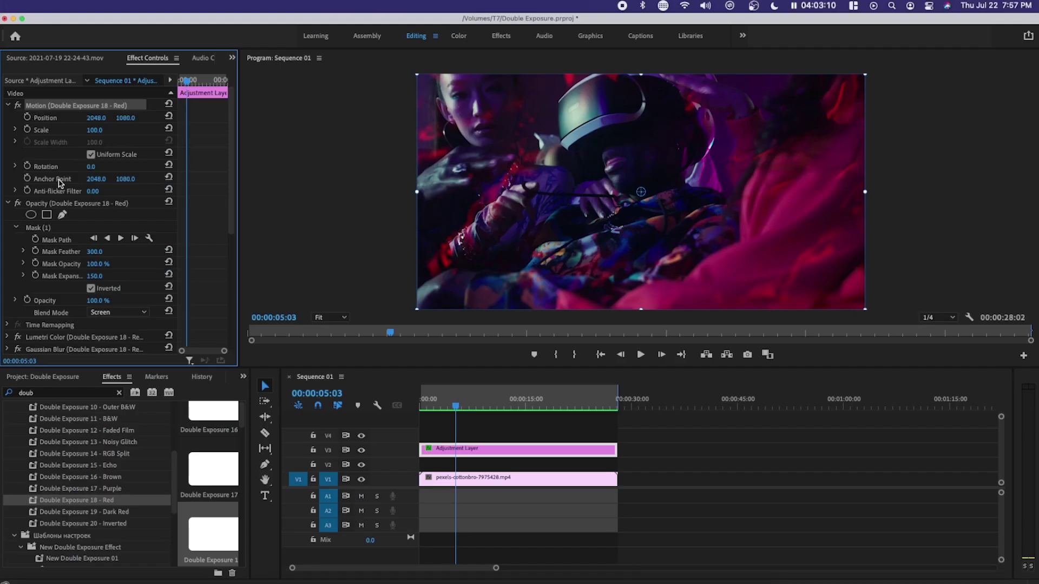
pyautogui.scroll(-4, 151, 443)
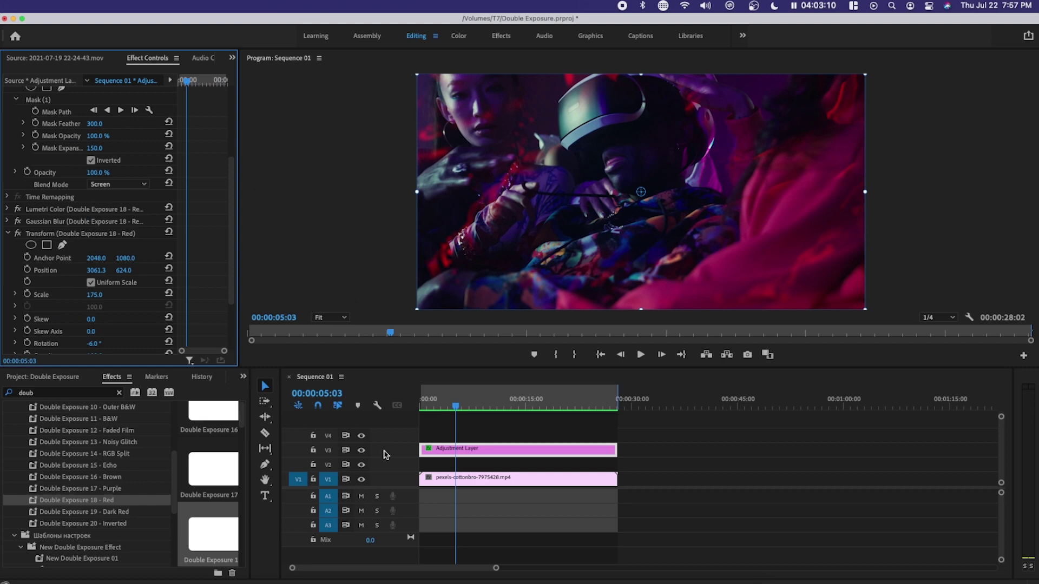
pyautogui.click(497, 433)
pyautogui.press('space')
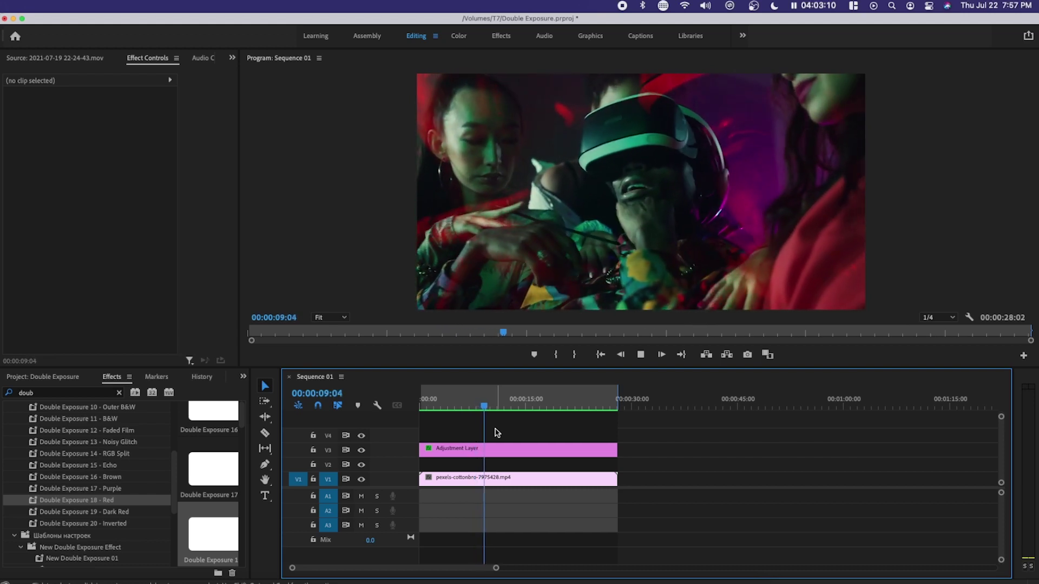
# - Scroll the Effects list and stop playback to inspect the Double Exposure 10 - Outer B&W look
pyautogui.scroll(5, 65, 492)
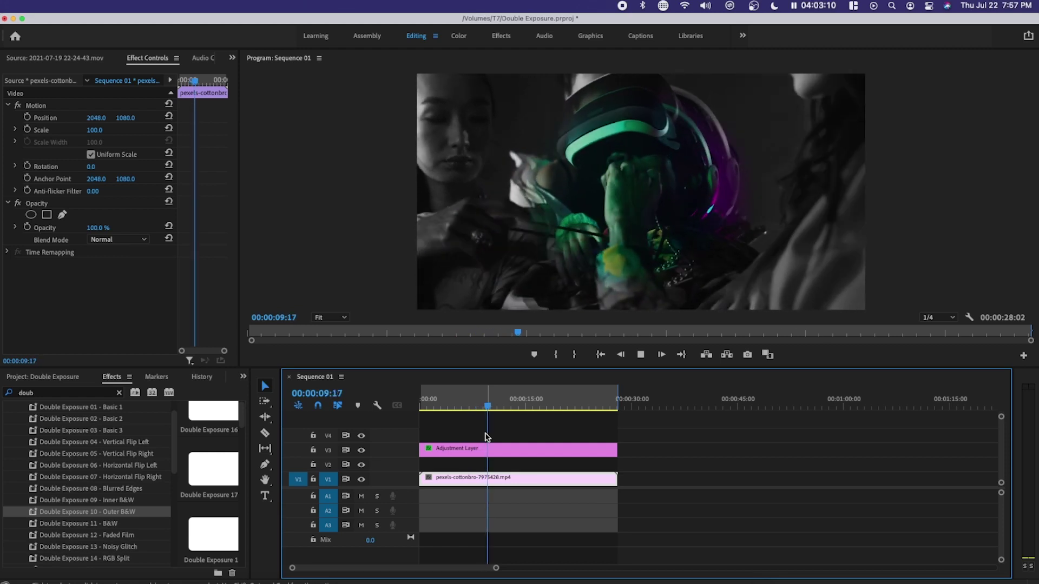
pyautogui.press('space')
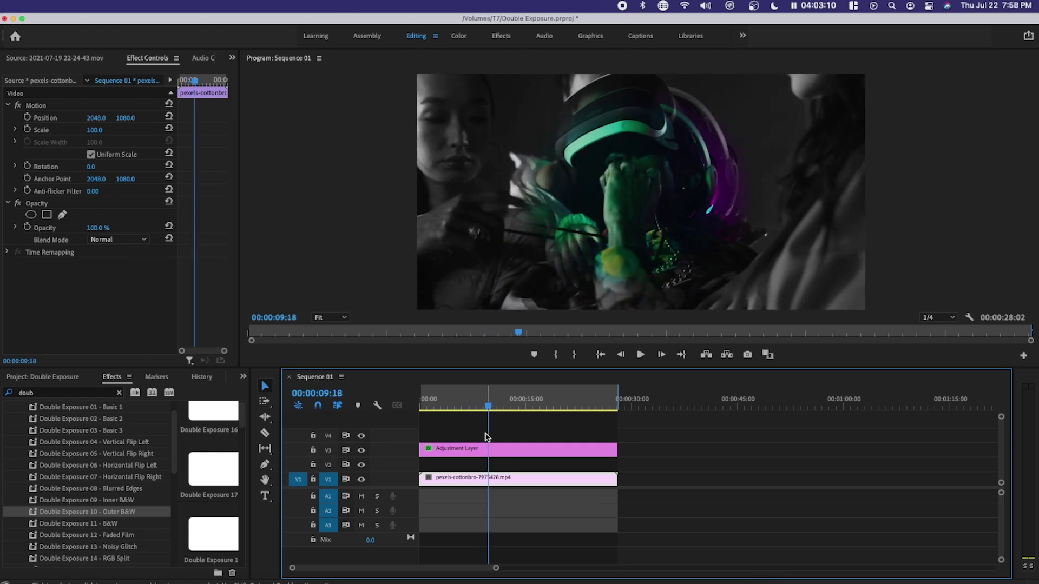